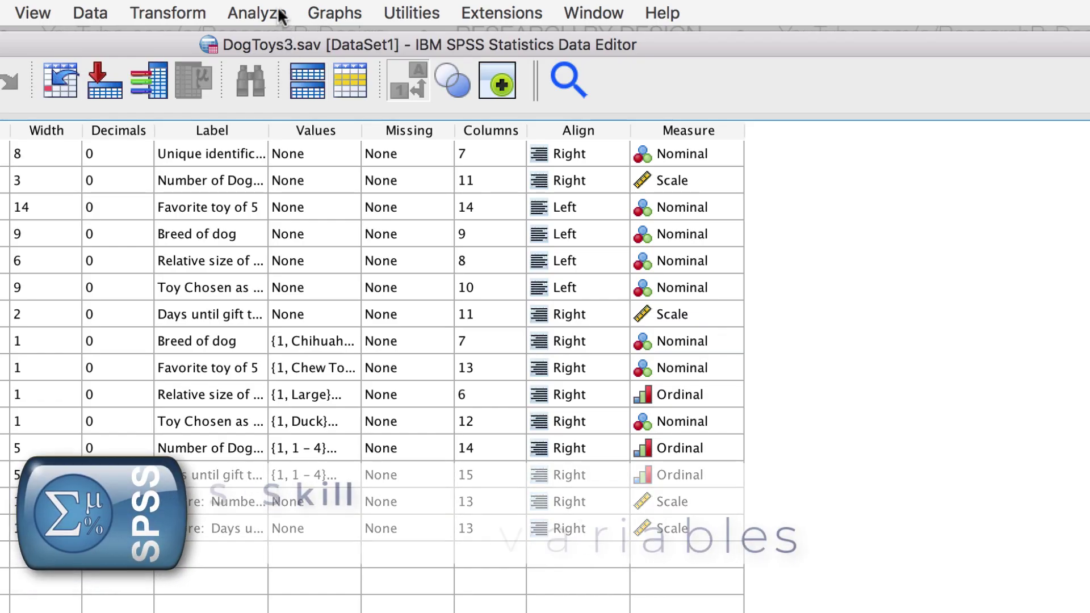
Open the Codebook dialog via Analyze > Reports > Codebook
{"action": "left_click", "coordinate": [280, 14]}
{"action": "mouse_move", "coordinate": [300, 51]}
{"action": "mouse_move", "coordinate": [318, 78]}
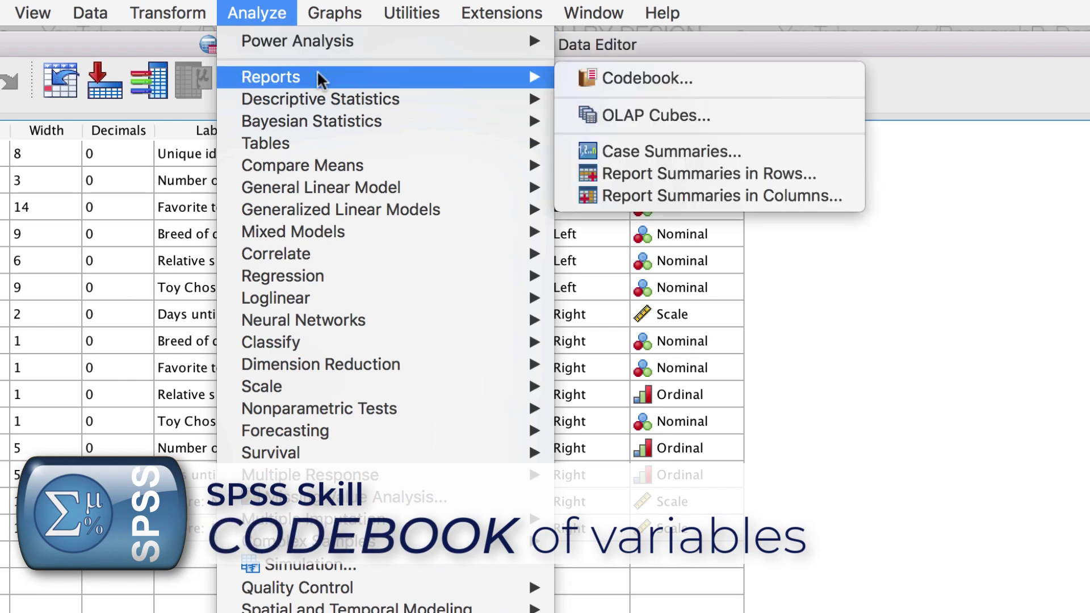
{"action": "left_click", "coordinate": [742, 85]}
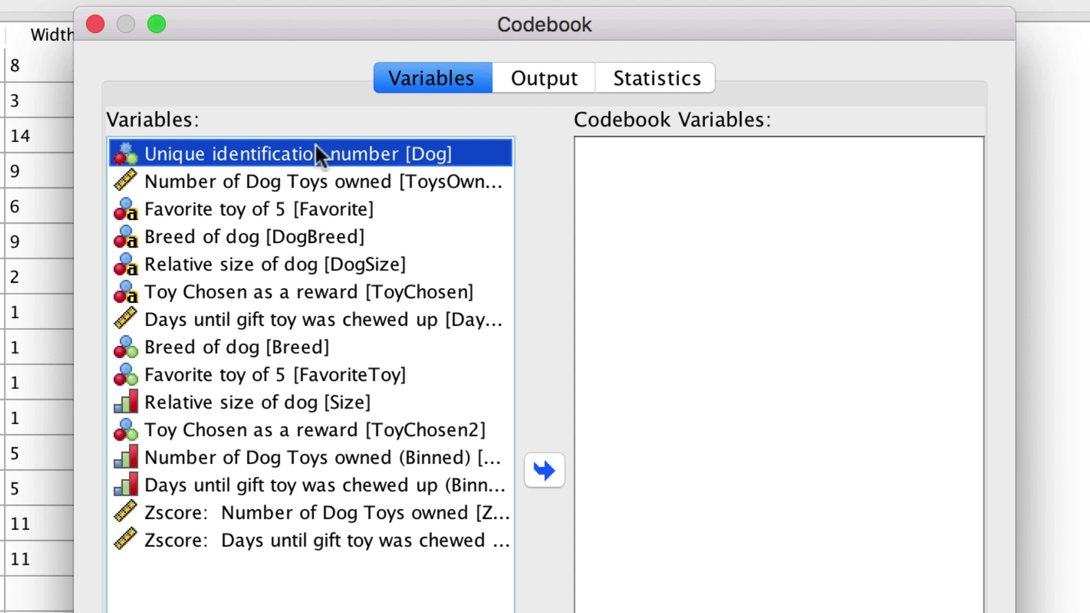
Add Dog, ToysOwned, days-until-chewed, FavoriteToy, Breed, Size, ToyChosen2 and Favorite to the codebook
{"action": "double_click", "coordinate": [407, 156]}
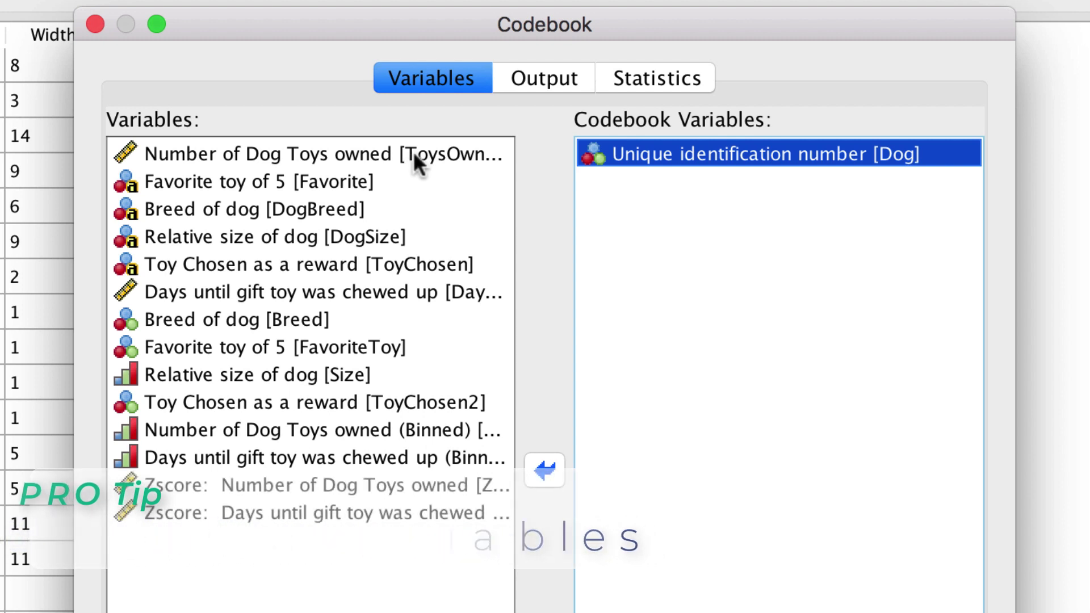
{"action": "double_click", "coordinate": [414, 152]}
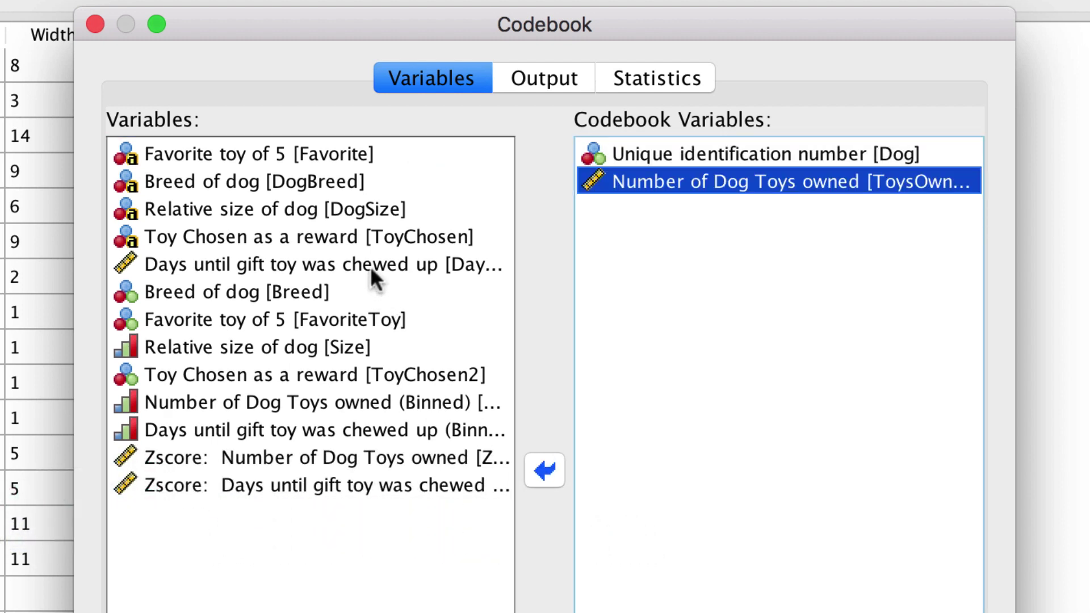
{"action": "double_click", "coordinate": [370, 263]}
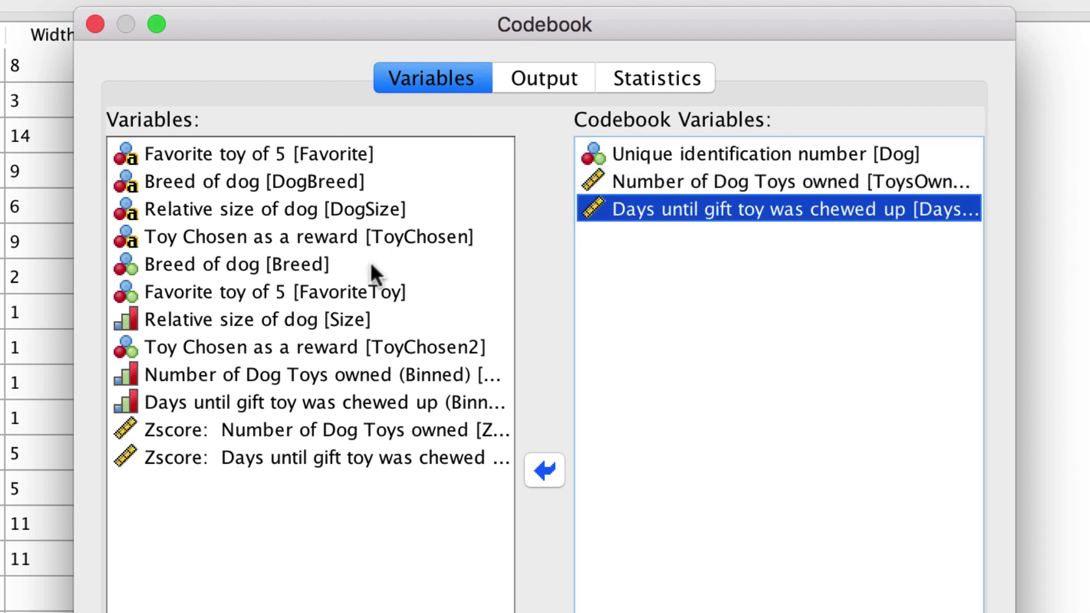
{"action": "double_click", "coordinate": [280, 291]}
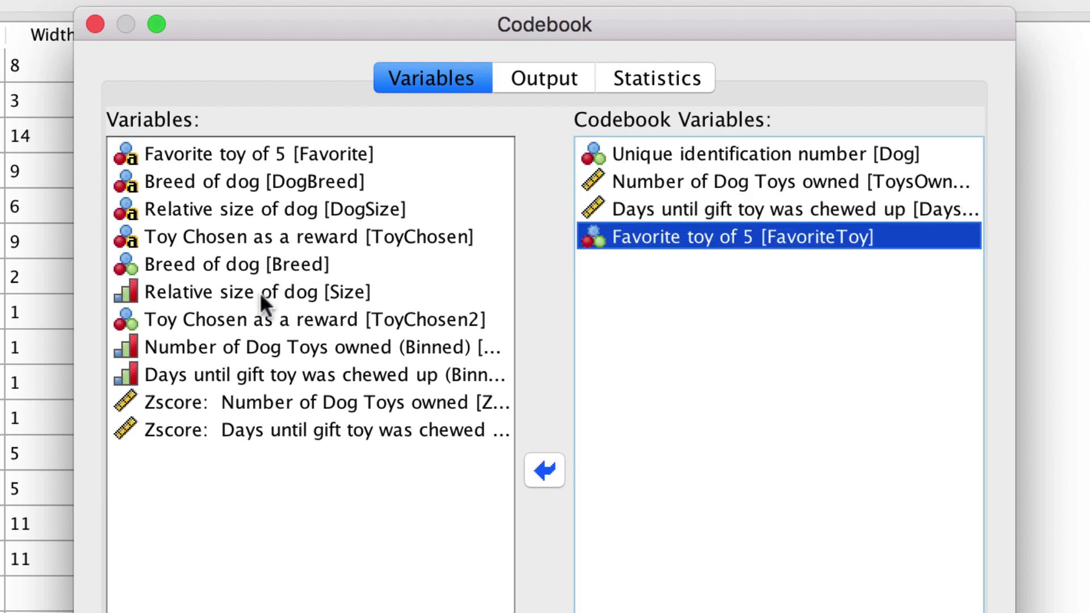
{"action": "double_click", "coordinate": [248, 265]}
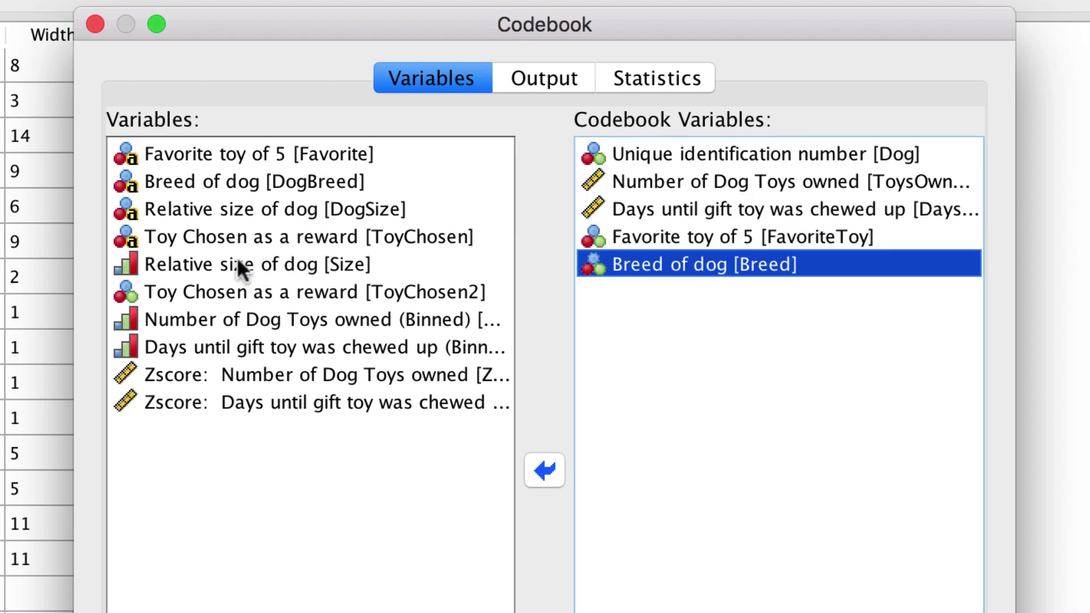
{"action": "double_click", "coordinate": [239, 265]}
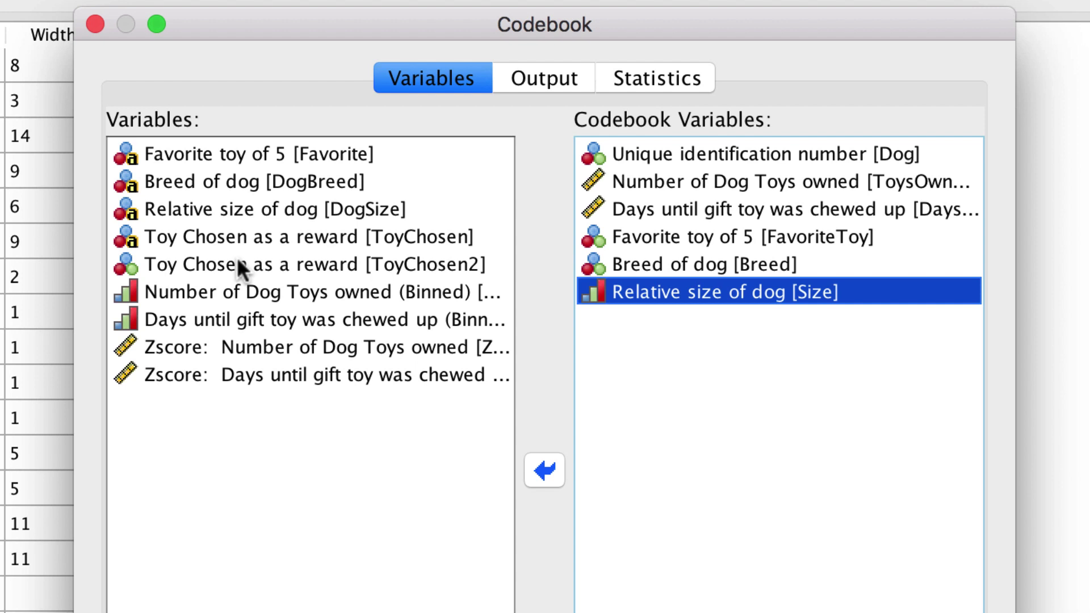
{"action": "double_click", "coordinate": [223, 265]}
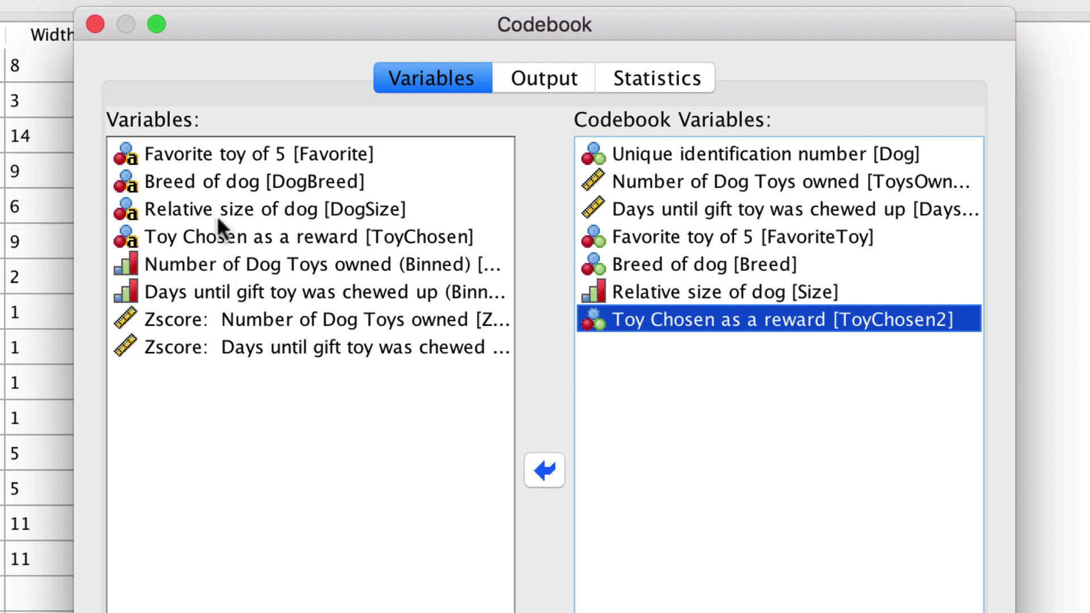
{"action": "double_click", "coordinate": [211, 156]}
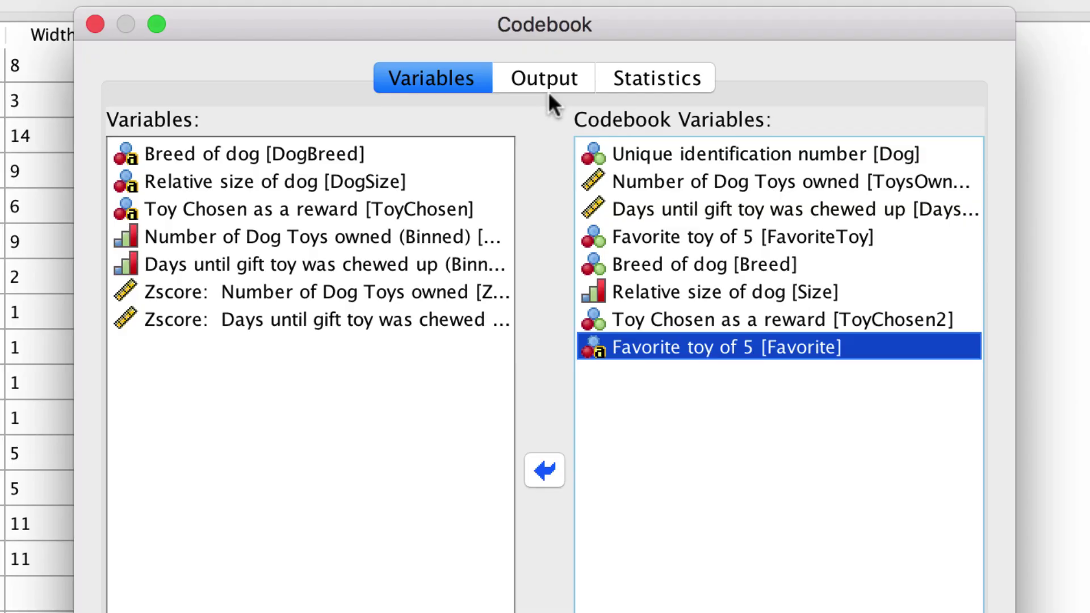
On the Output tab, tick all eight File Information items, from file name through reserved attributes
{"action": "left_click", "coordinate": [563, 70]}
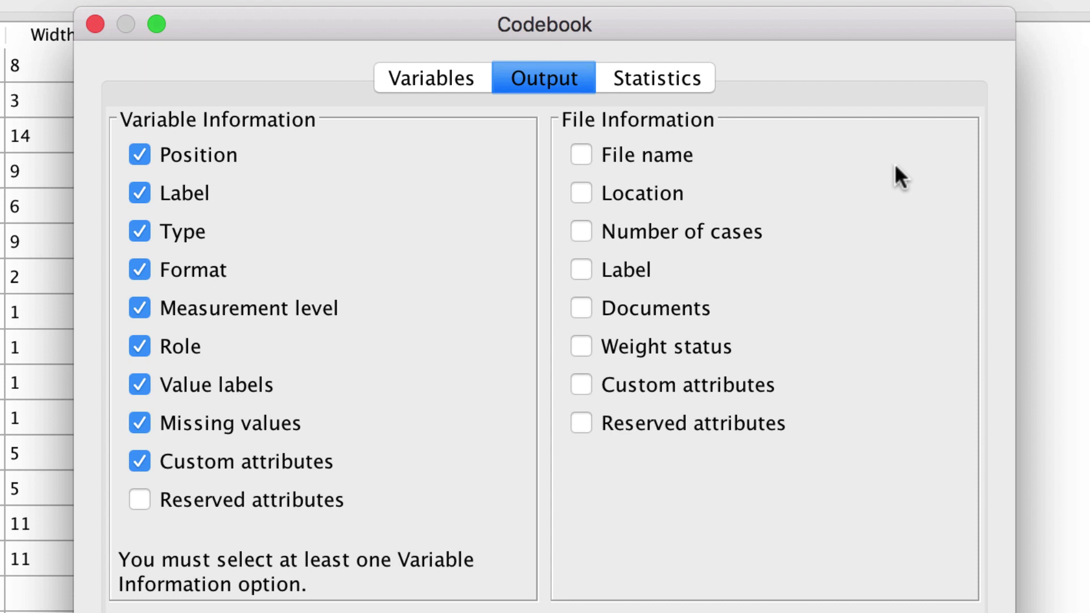
{"action": "left_click", "coordinate": [689, 162]}
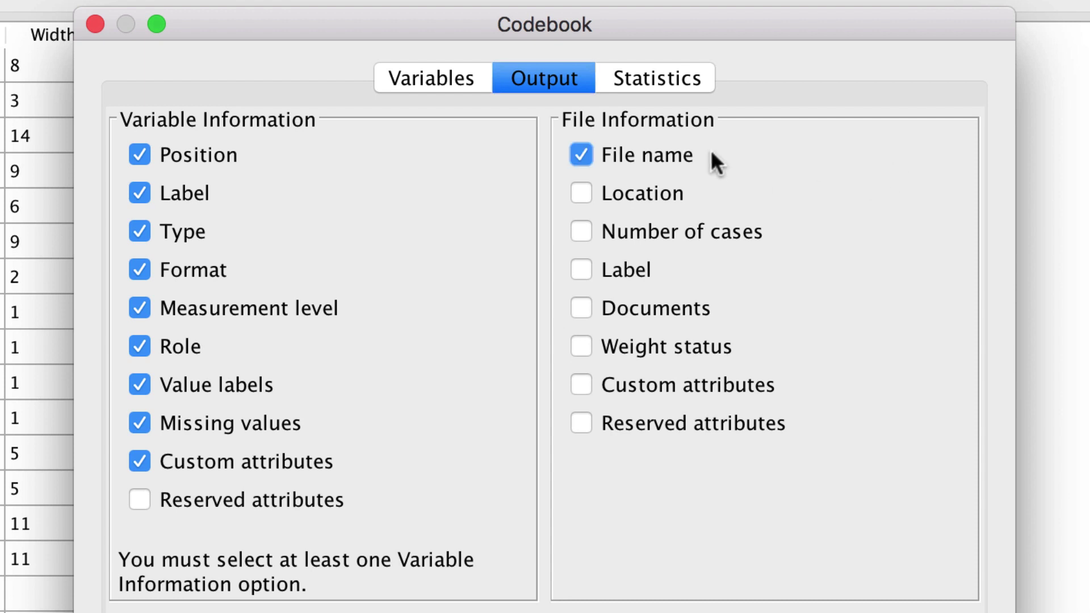
{"action": "left_click", "coordinate": [670, 192]}
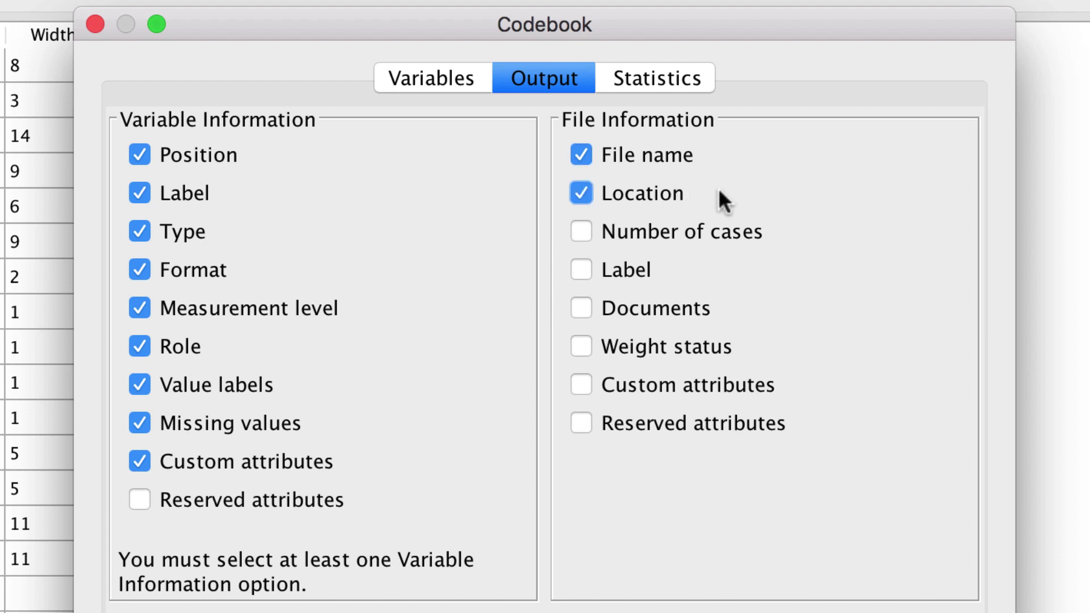
{"action": "left_click", "coordinate": [713, 233]}
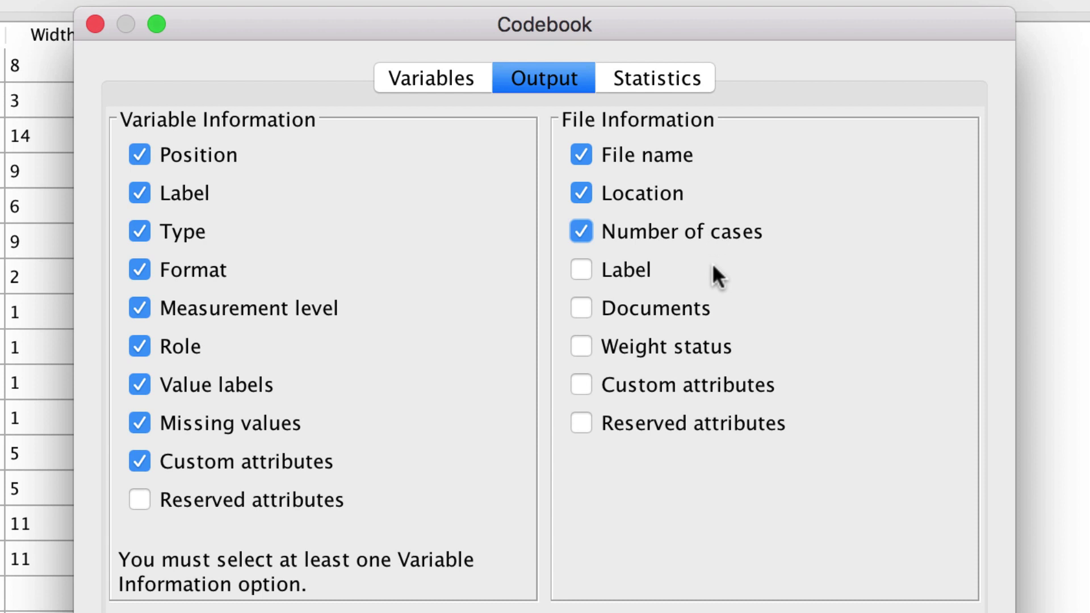
{"action": "left_click", "coordinate": [636, 271]}
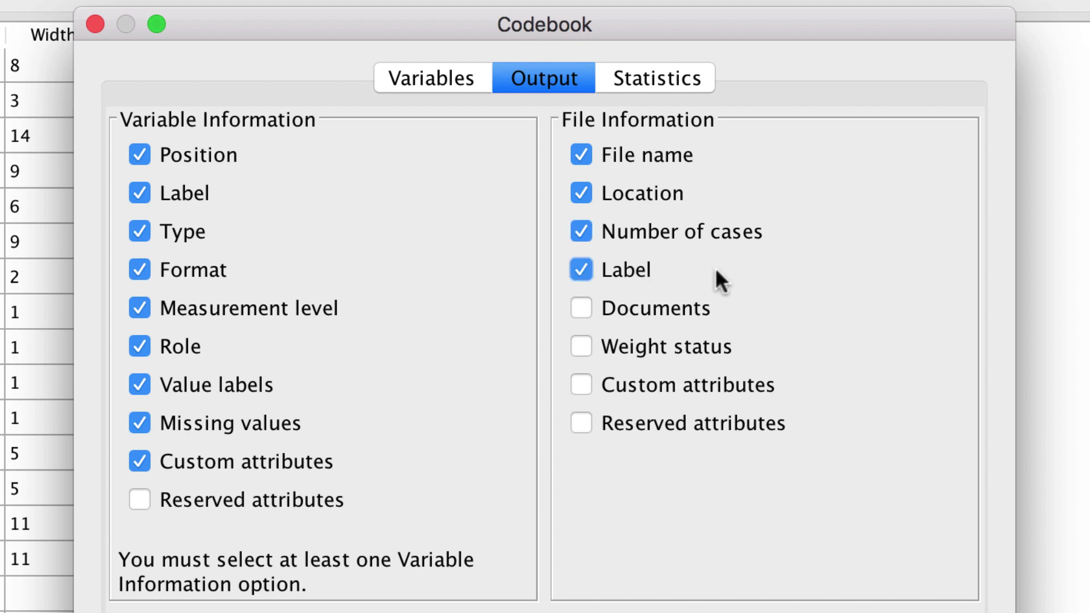
{"action": "left_click", "coordinate": [697, 310]}
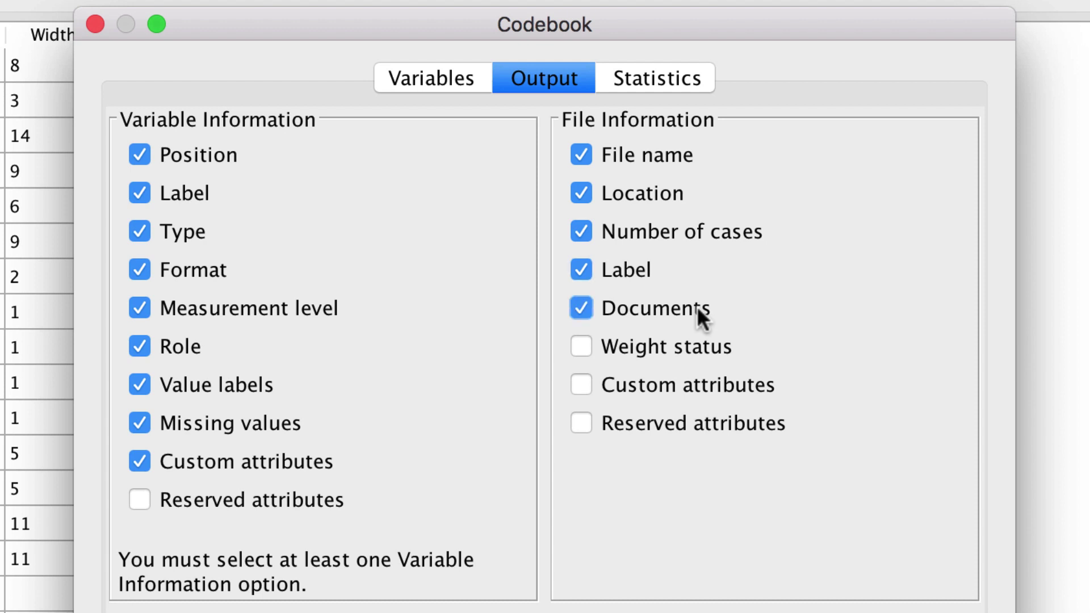
{"action": "left_click", "coordinate": [720, 348]}
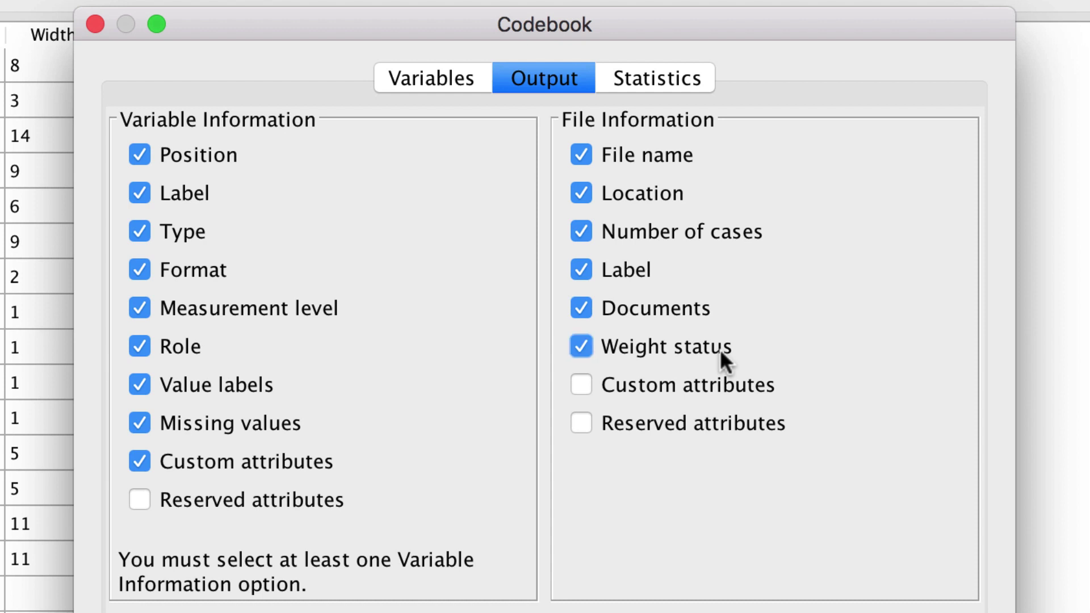
{"action": "left_click", "coordinate": [767, 385]}
{"action": "left_click", "coordinate": [767, 426]}
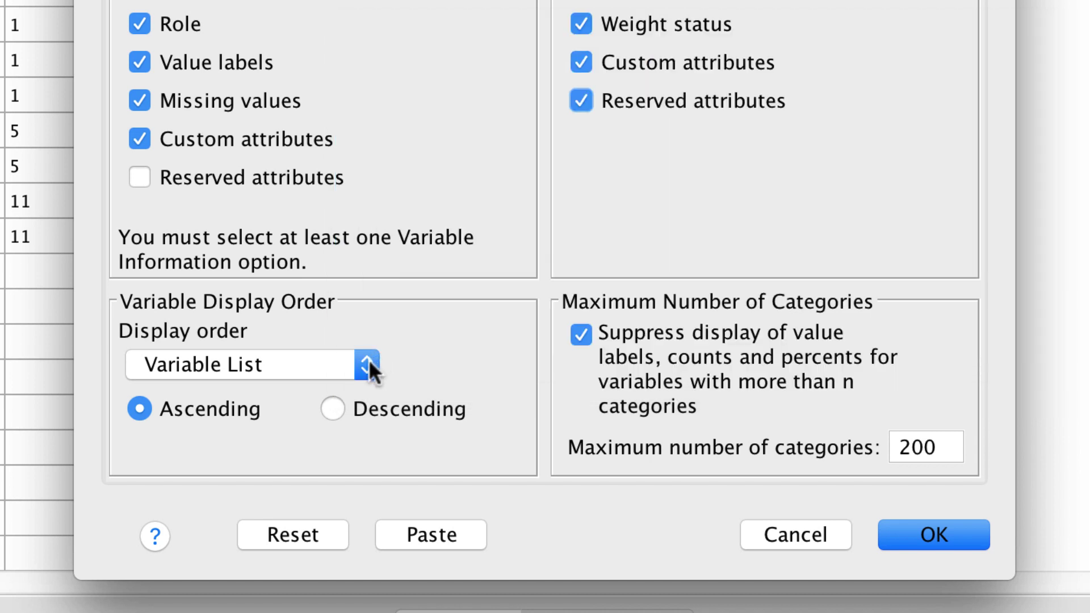
Keep Variable List display order and run the codebook with its default statistics
{"action": "left_click", "coordinate": [369, 363]}
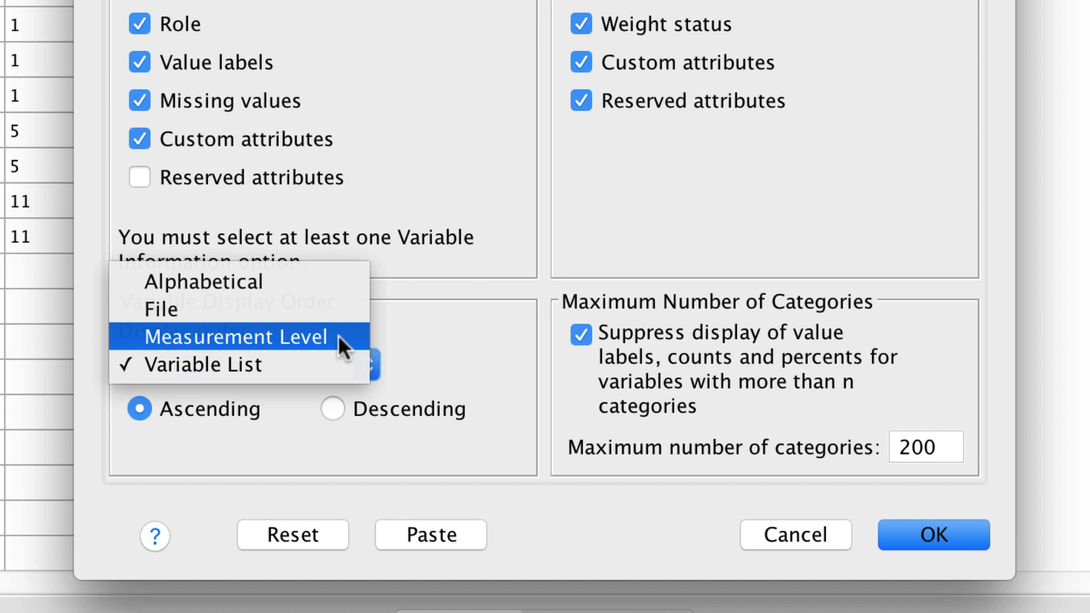
{"action": "left_click", "coordinate": [332, 367]}
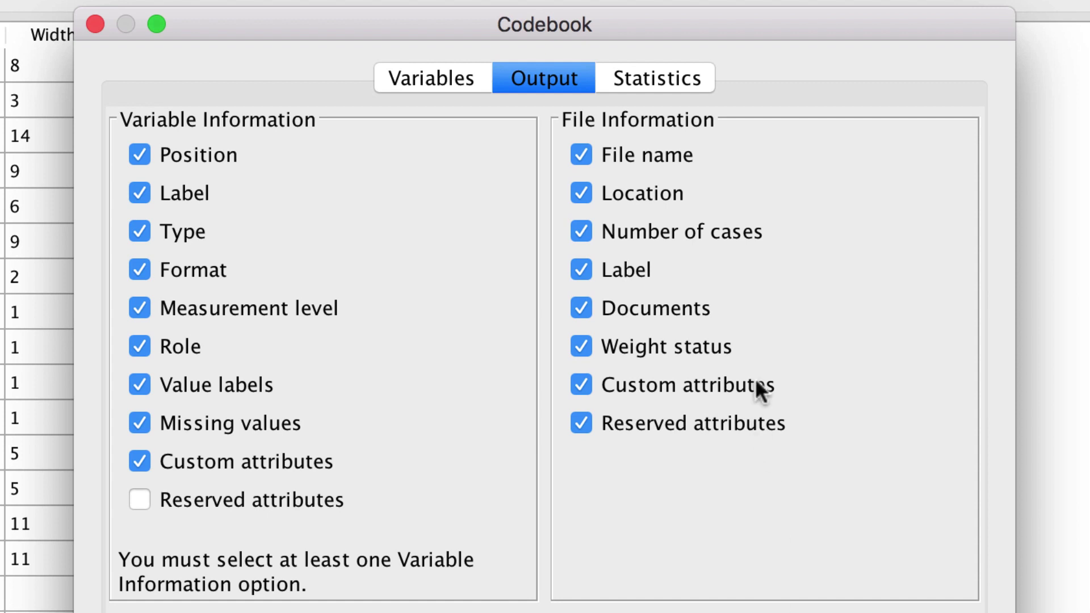
{"action": "left_click", "coordinate": [700, 73]}
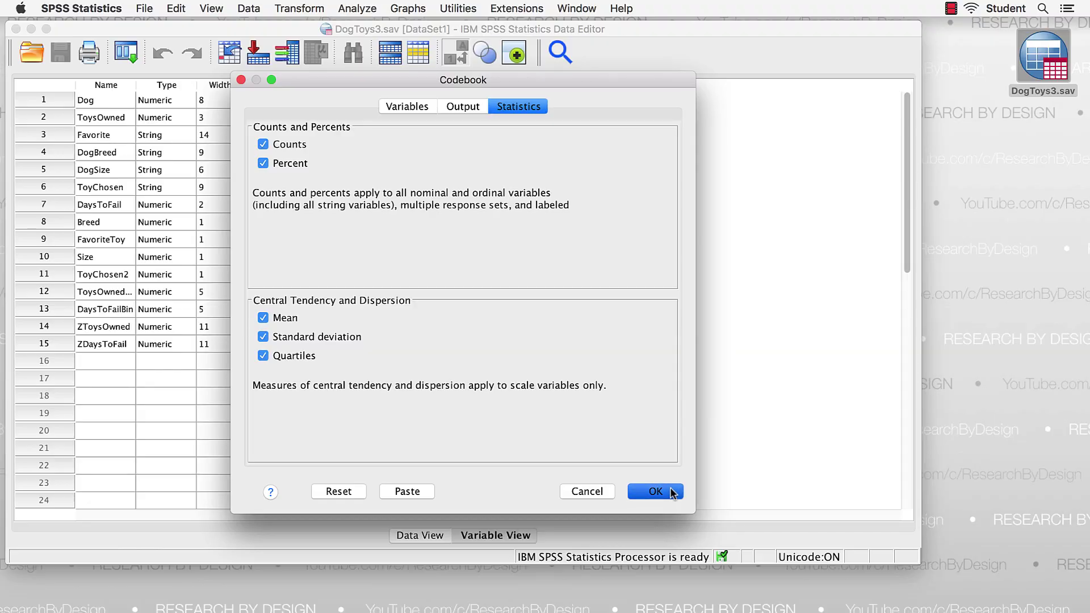
{"action": "left_click", "coordinate": [669, 489]}
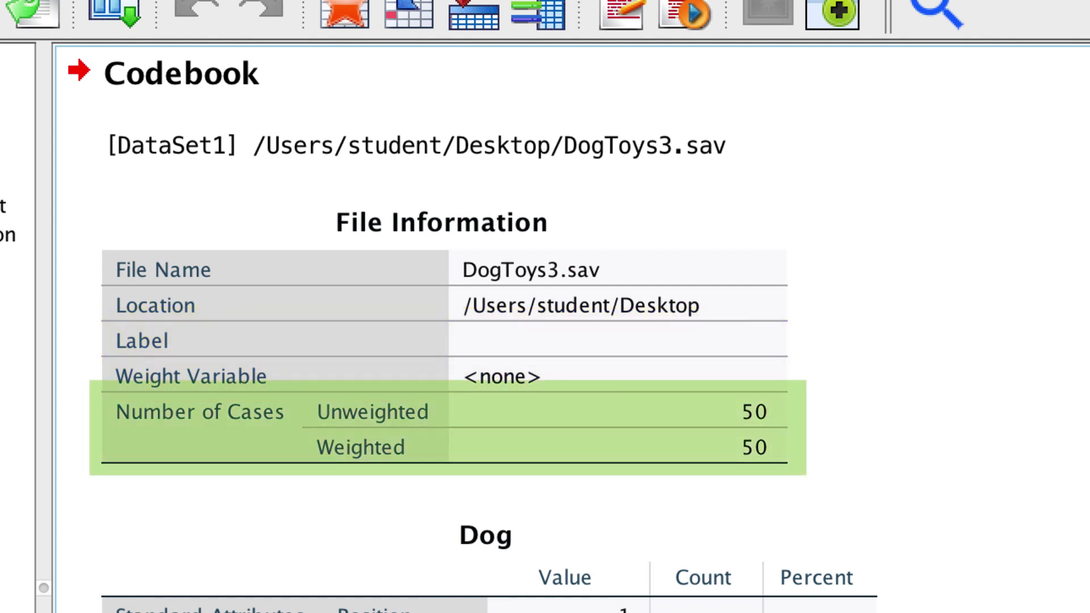
{"action": "scroll", "coordinate": [474, 335], "scroll_direction": "down", "scroll_amount": 5}
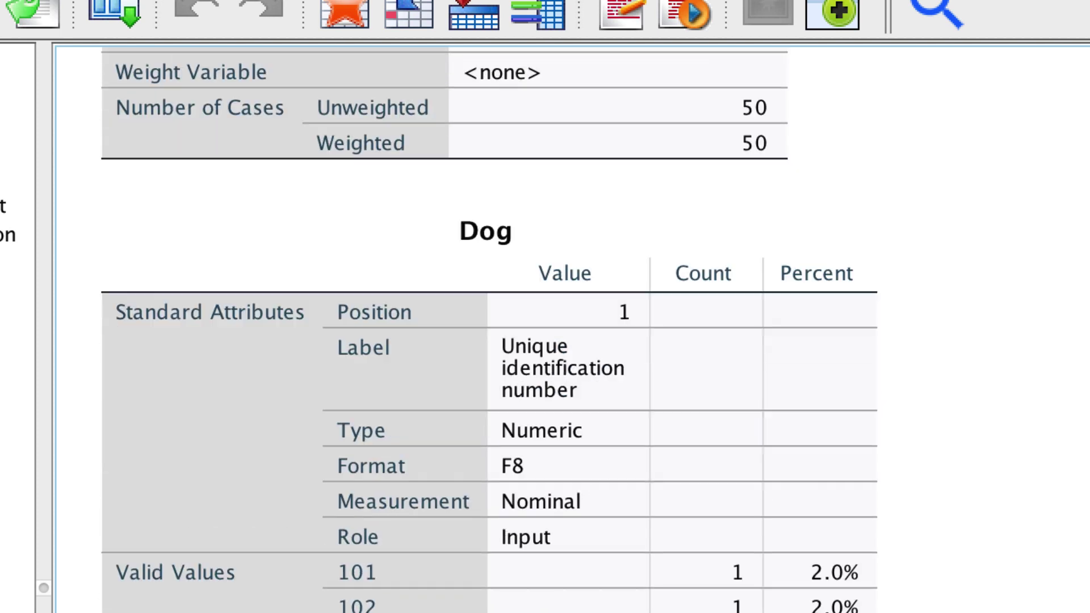
{"action": "scroll", "coordinate": [488, 340], "scroll_direction": "down", "scroll_amount": 3}
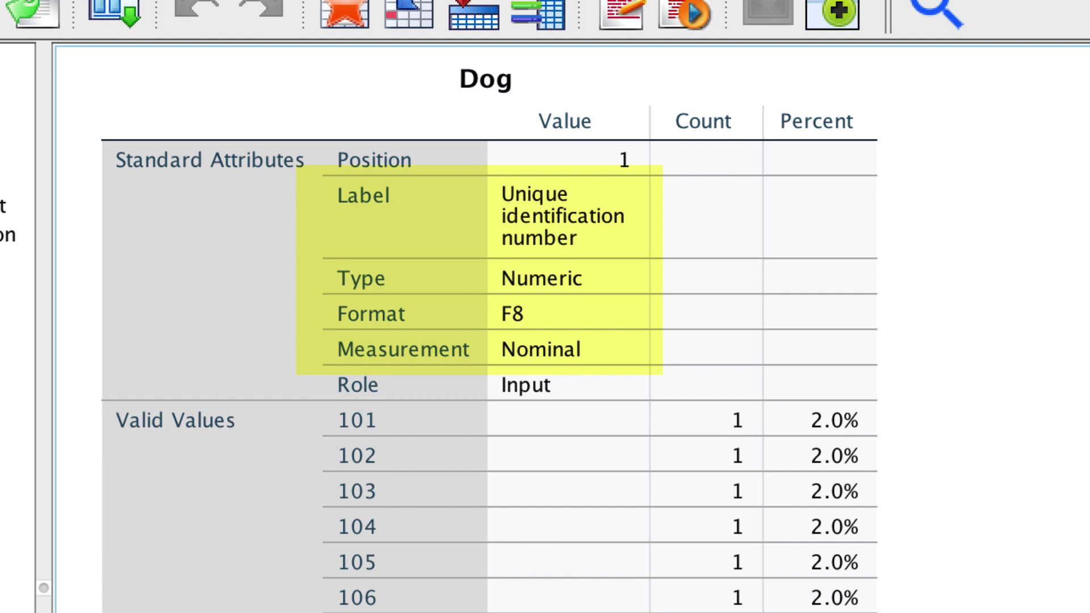
{"action": "scroll", "coordinate": [489, 335], "scroll_direction": "down", "scroll_amount": 12}
{"action": "scroll", "coordinate": [600, 334], "scroll_direction": "down", "scroll_amount": 10}
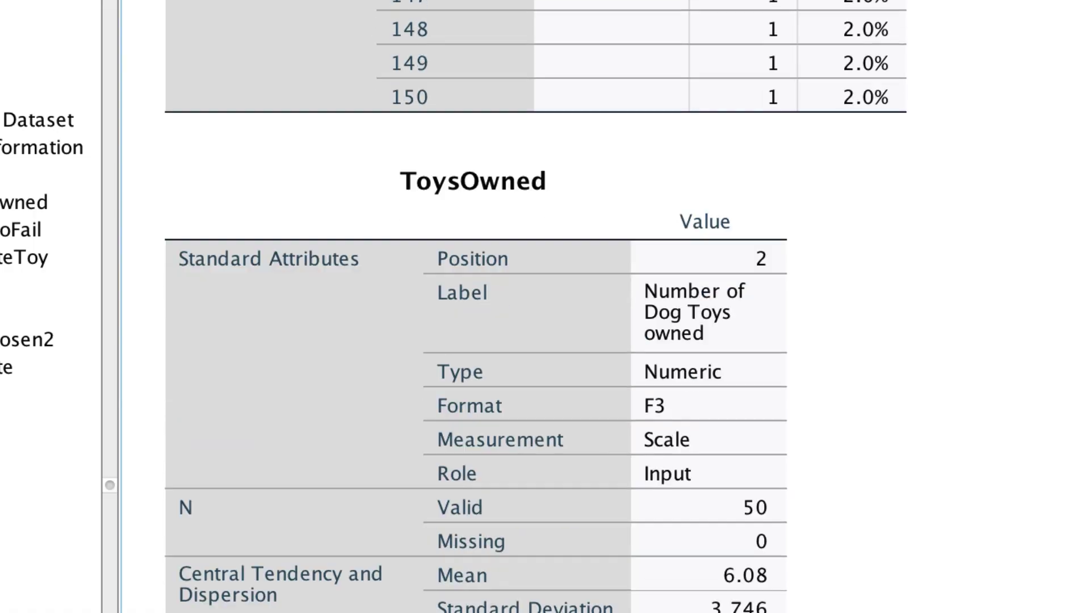
{"action": "scroll", "coordinate": [476, 341], "scroll_direction": "down", "scroll_amount": 3}
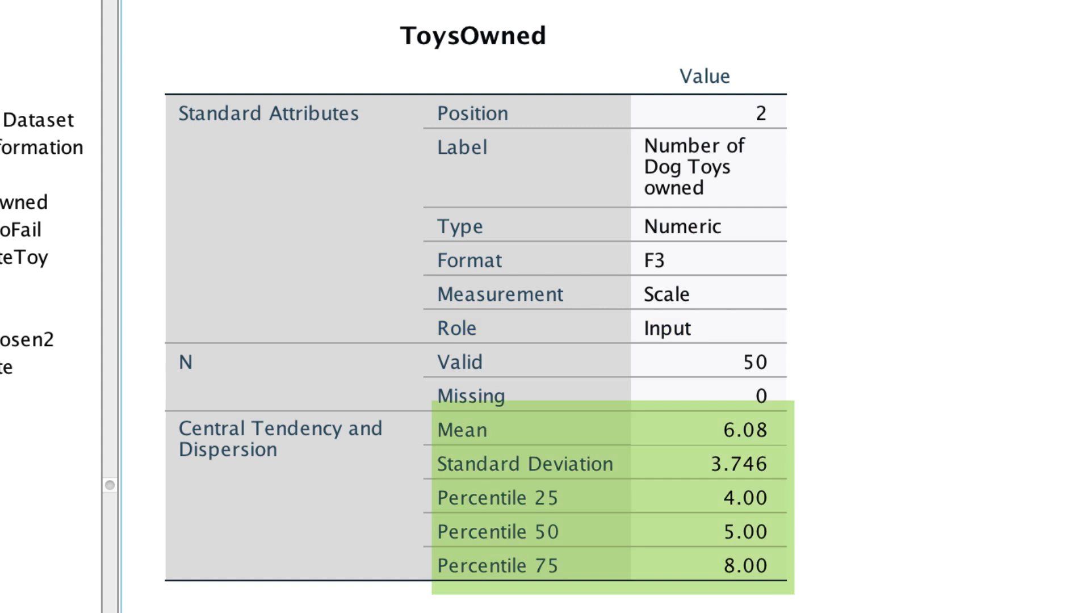
{"action": "scroll", "coordinate": [477, 306], "scroll_direction": "down", "scroll_amount": 15}
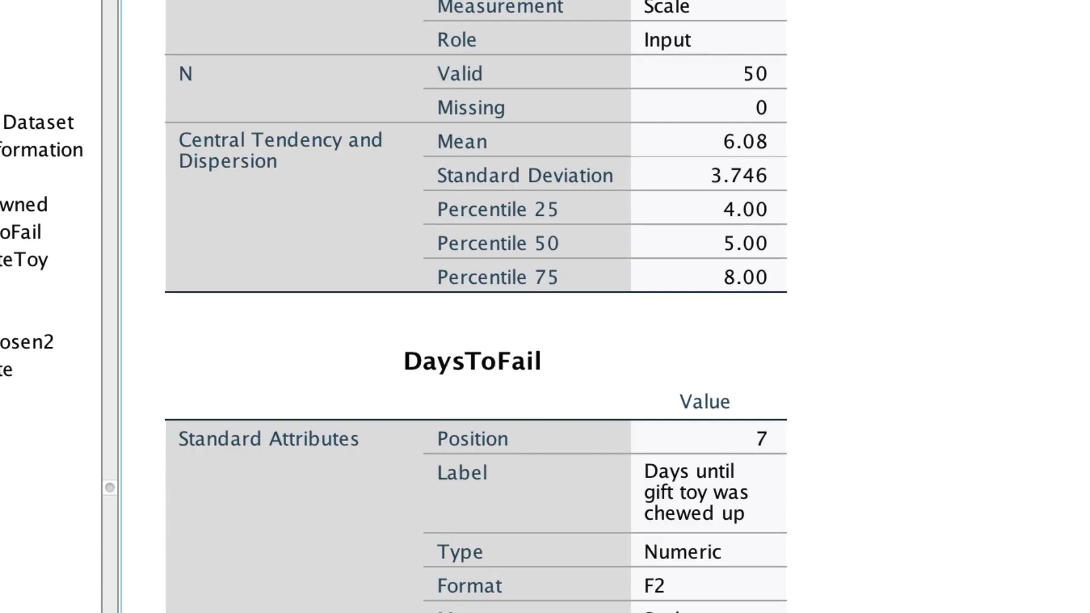
{"action": "scroll", "coordinate": [534, 307], "scroll_direction": "down", "scroll_amount": 5}
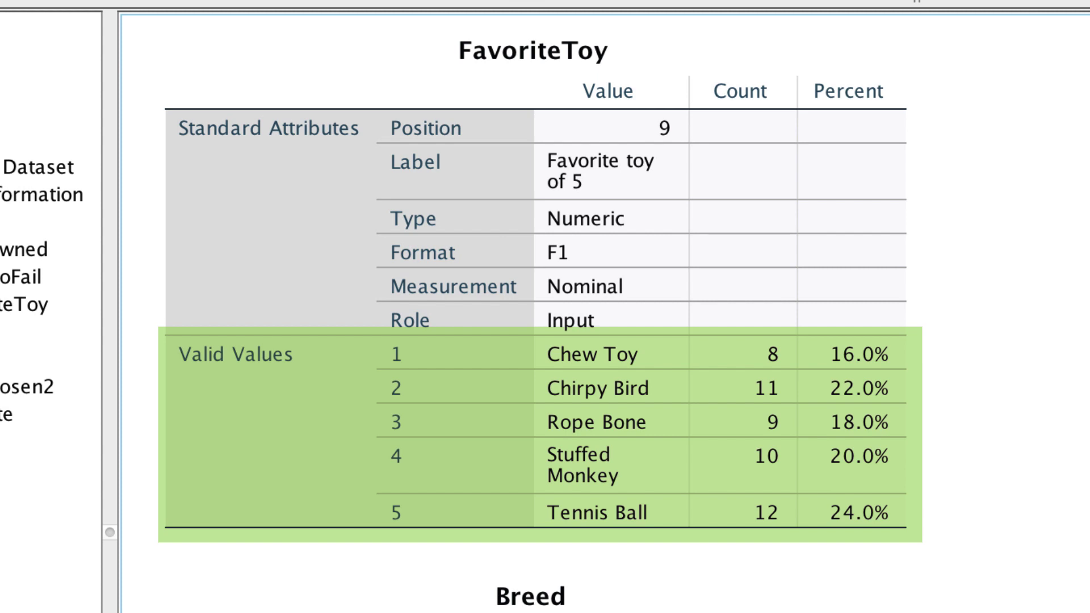
{"action": "scroll", "coordinate": [534, 307], "scroll_direction": "down", "scroll_amount": 13}
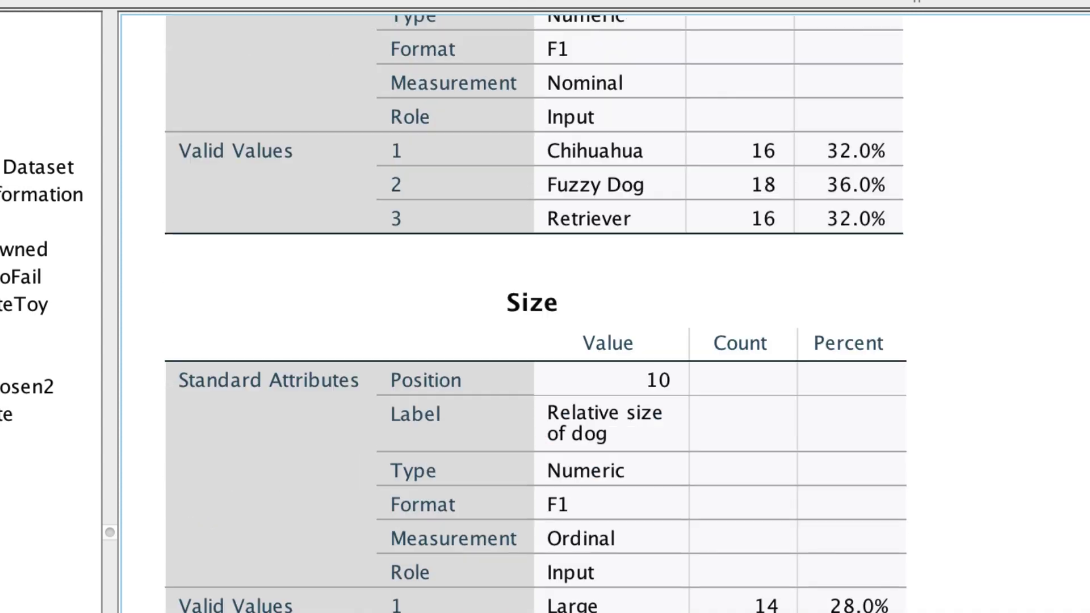
{"action": "scroll", "coordinate": [534, 307], "scroll_direction": "down", "scroll_amount": 4}
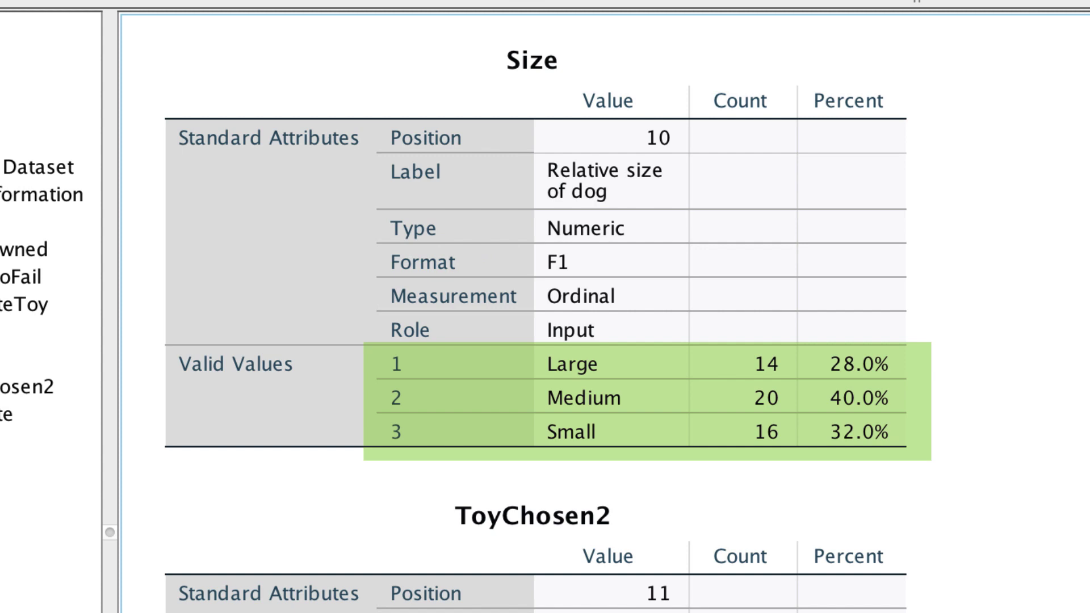
{"action": "scroll", "coordinate": [533, 307], "scroll_direction": "down", "scroll_amount": 11}
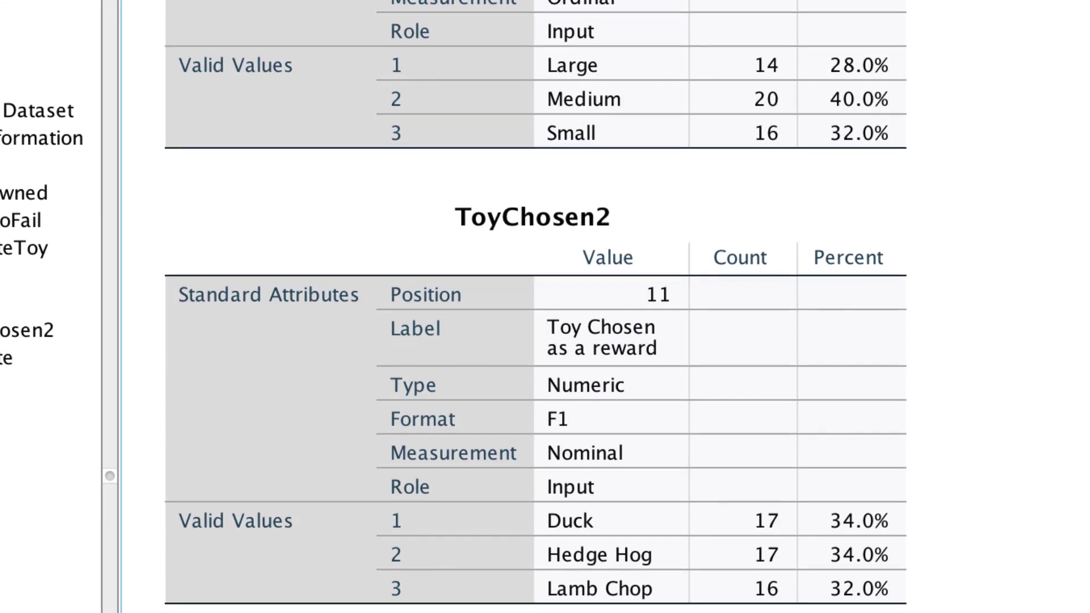
{"action": "scroll", "coordinate": [533, 306], "scroll_direction": "down", "scroll_amount": 4}
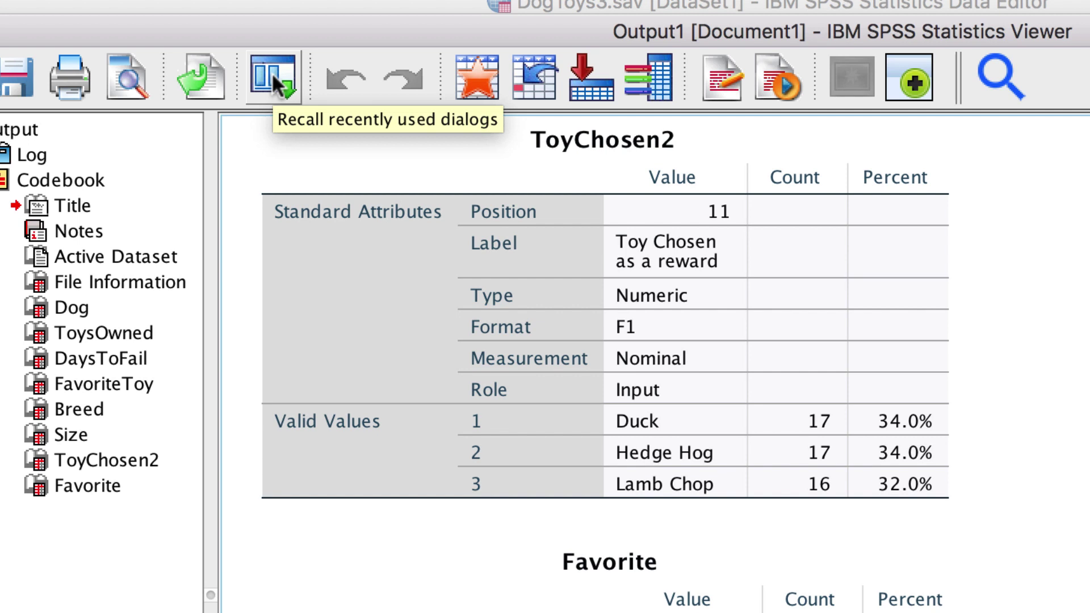
Reopen the Codebook dialog from recently used dialogs and show its Variables tab
{"action": "left_click", "coordinate": [272, 73]}
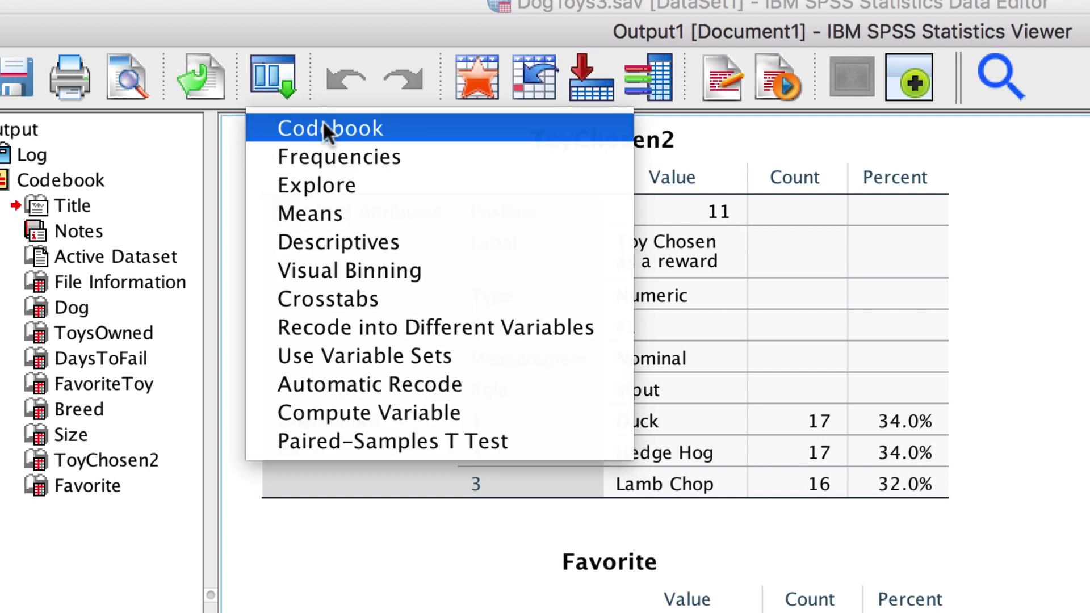
{"action": "left_click", "coordinate": [446, 130]}
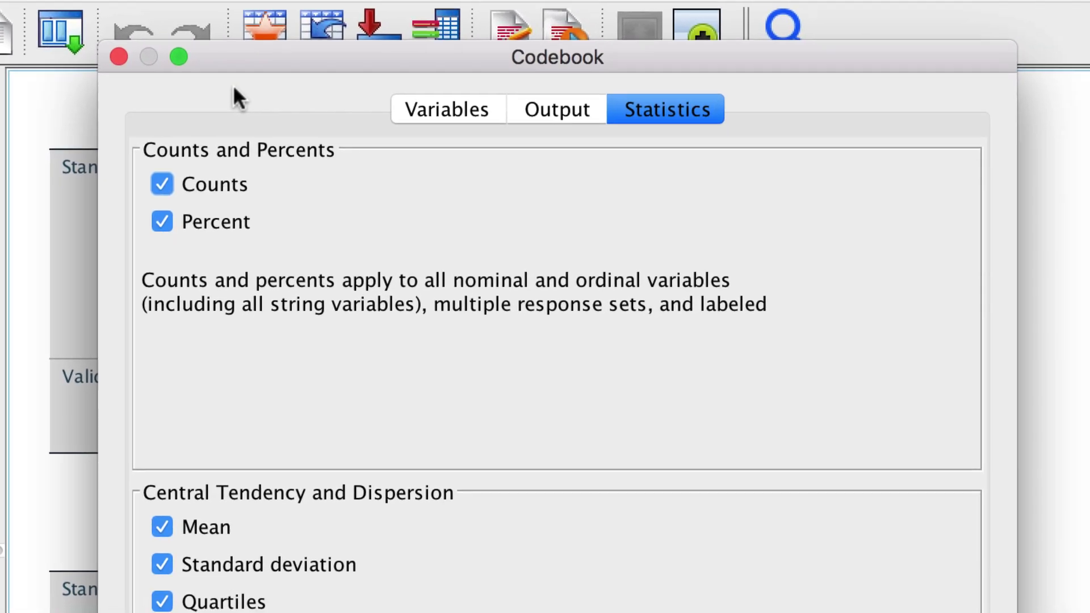
{"action": "left_click", "coordinate": [407, 110]}
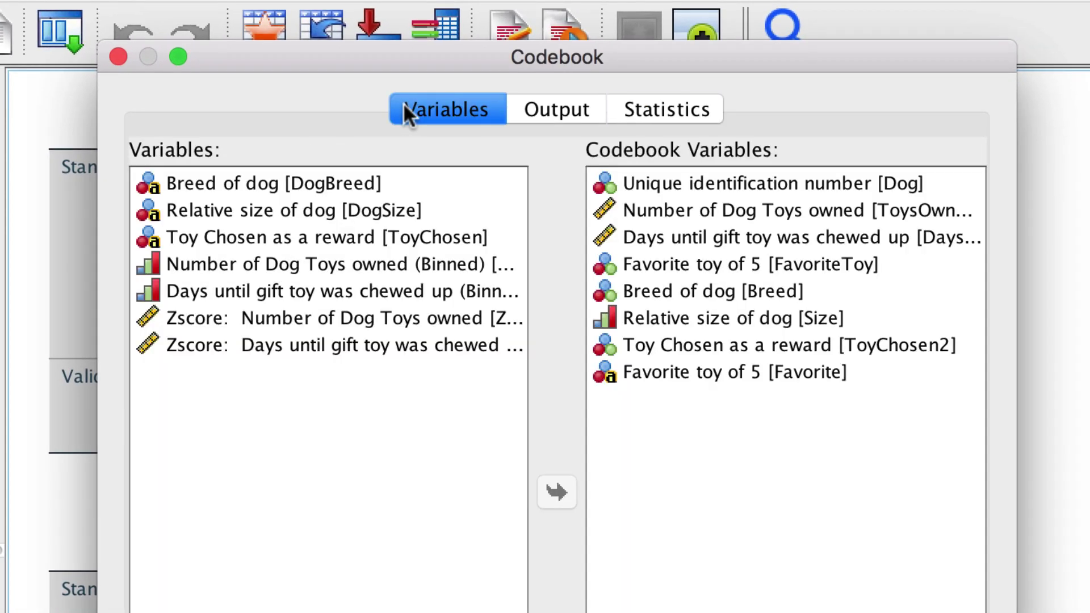
Remove Dog and Favorite from the codebook variables
{"action": "left_click", "coordinate": [644, 183]}
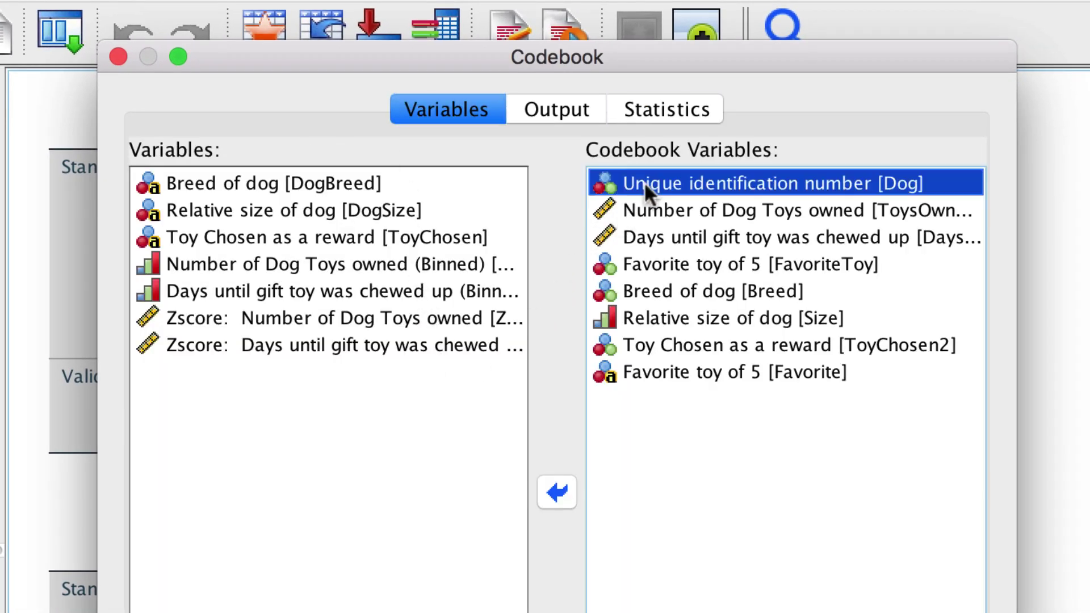
{"action": "left_click", "coordinate": [555, 491]}
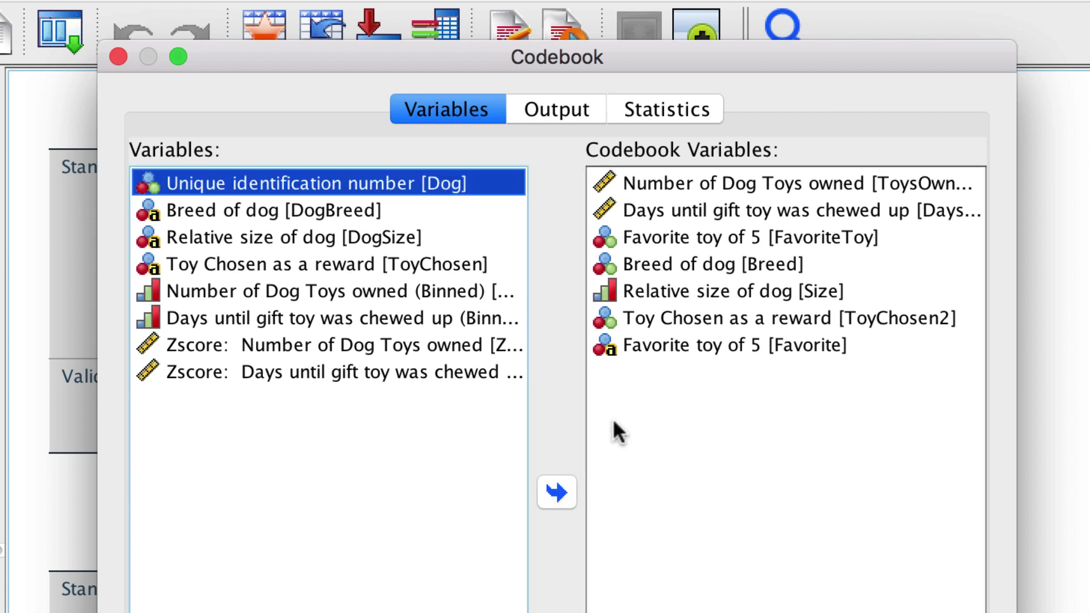
{"action": "left_click", "coordinate": [662, 339]}
{"action": "left_click", "coordinate": [561, 500]}
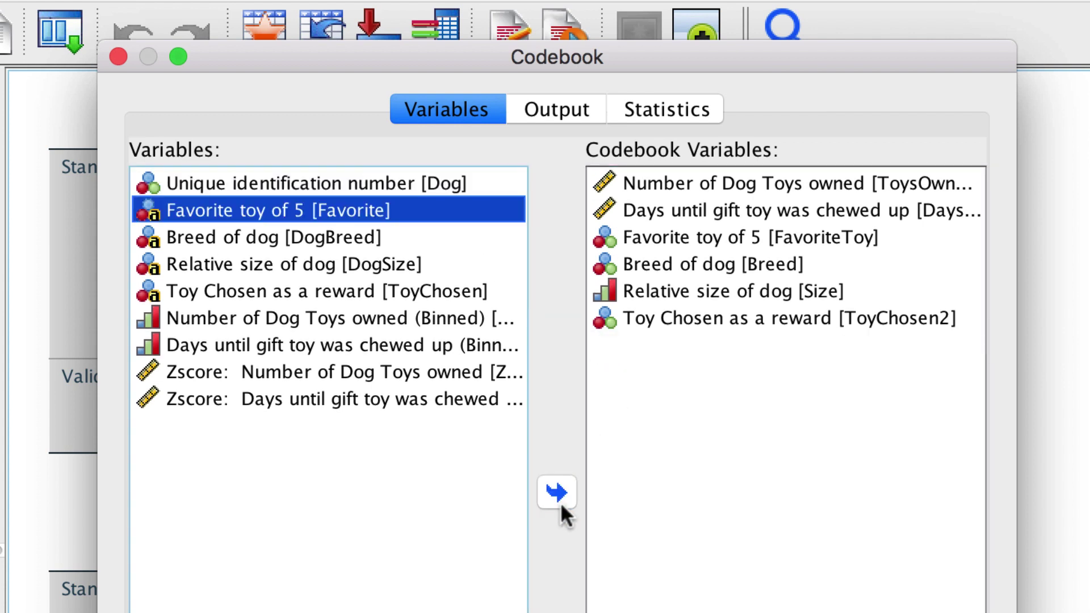
Uncheck Position, Type, Format, Role and Custom attributes under Variable Information
{"action": "left_click", "coordinate": [564, 114]}
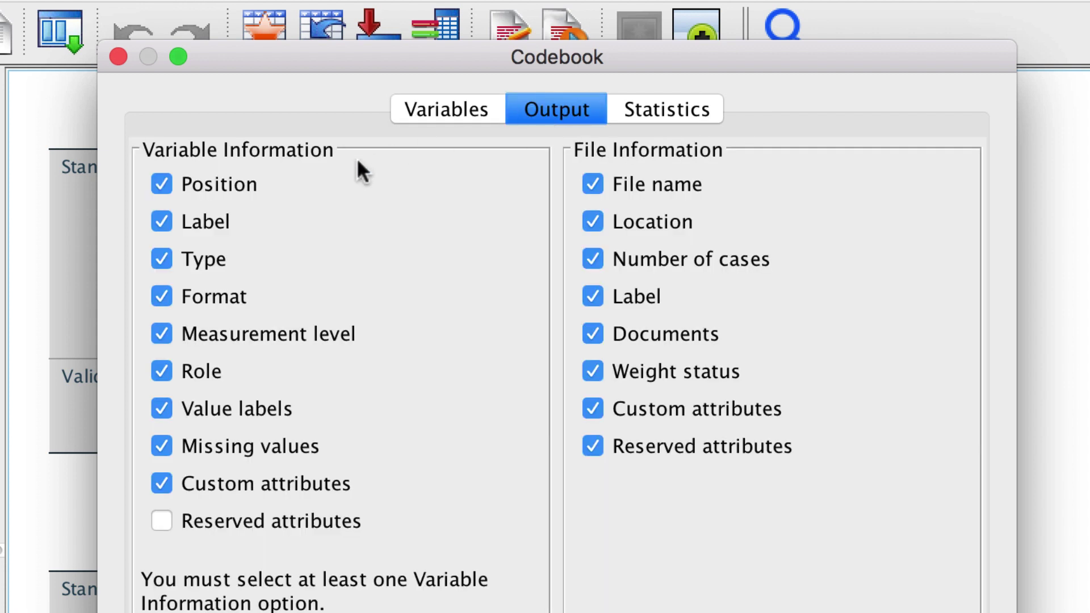
{"action": "left_click", "coordinate": [237, 183]}
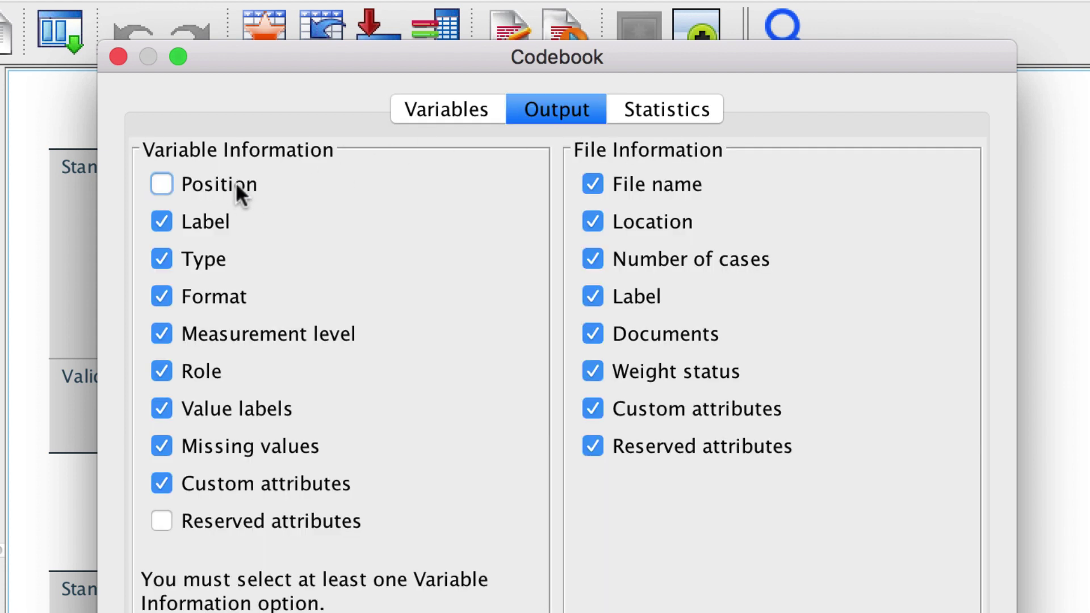
{"action": "left_click", "coordinate": [205, 260]}
{"action": "left_click", "coordinate": [208, 298]}
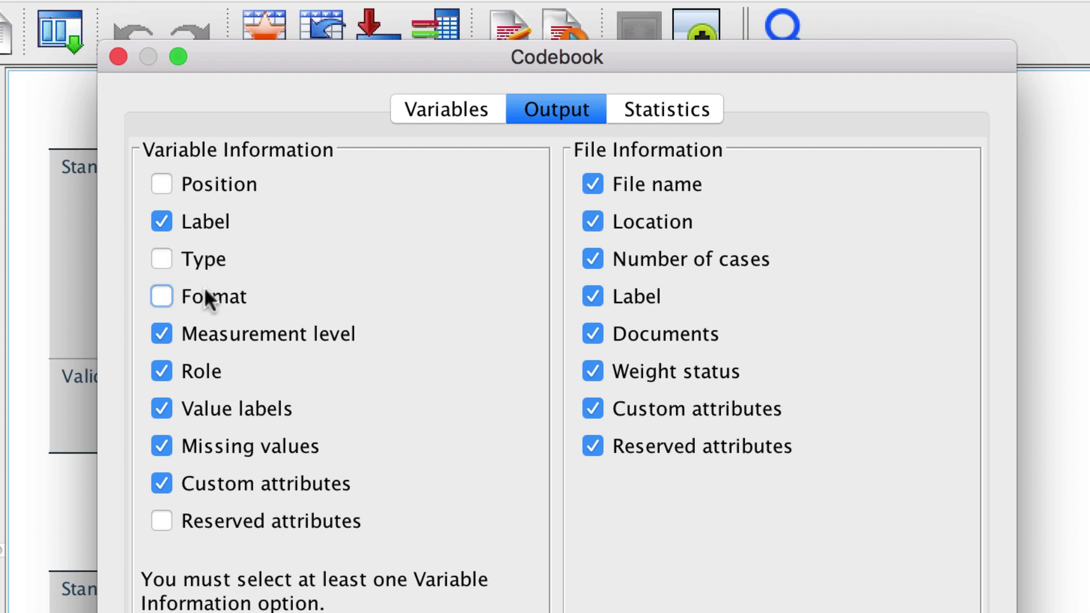
{"action": "left_click", "coordinate": [204, 375]}
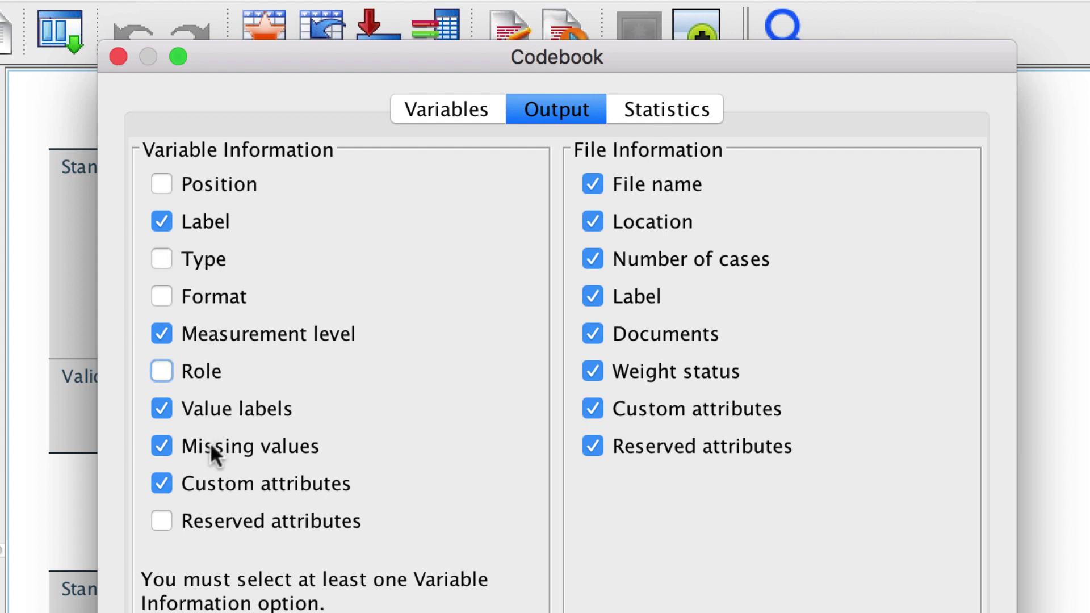
{"action": "left_click", "coordinate": [217, 482]}
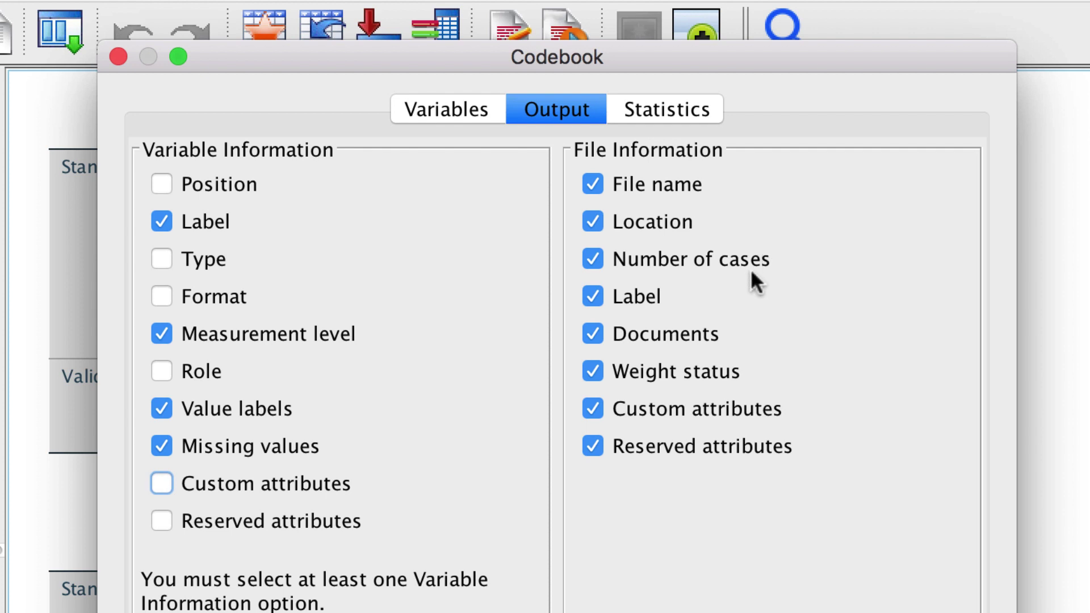
Uncheck file Label, Documents, Weight status, Custom and Reserved attributes under File Information
{"action": "left_click", "coordinate": [640, 297]}
{"action": "left_click", "coordinate": [640, 335]}
{"action": "left_click", "coordinate": [640, 372]}
{"action": "left_click", "coordinate": [639, 410]}
{"action": "left_click", "coordinate": [640, 449]}
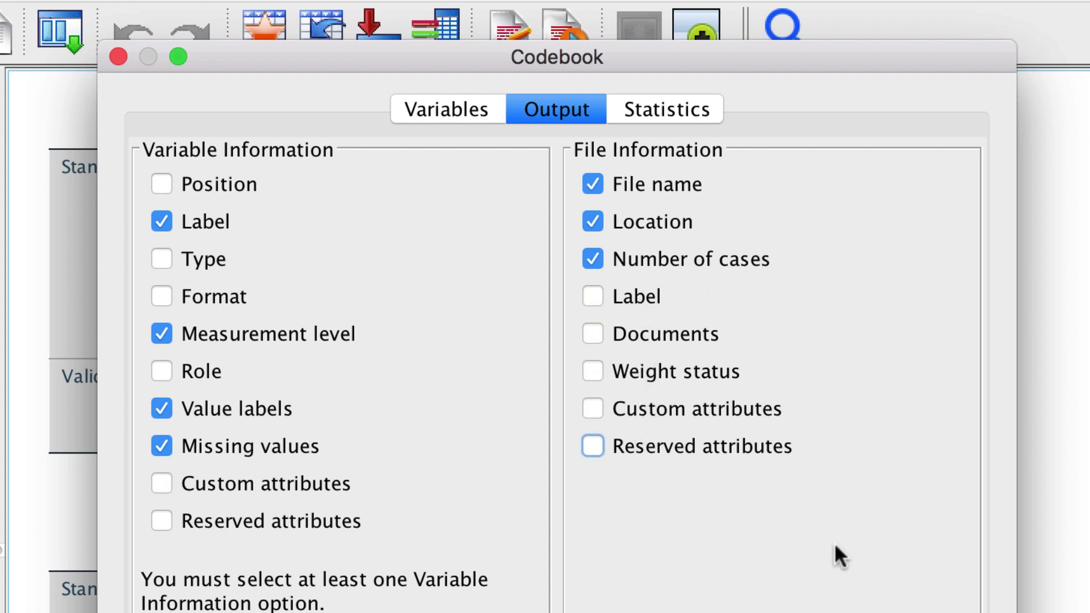
{"action": "left_click", "coordinate": [679, 117]}
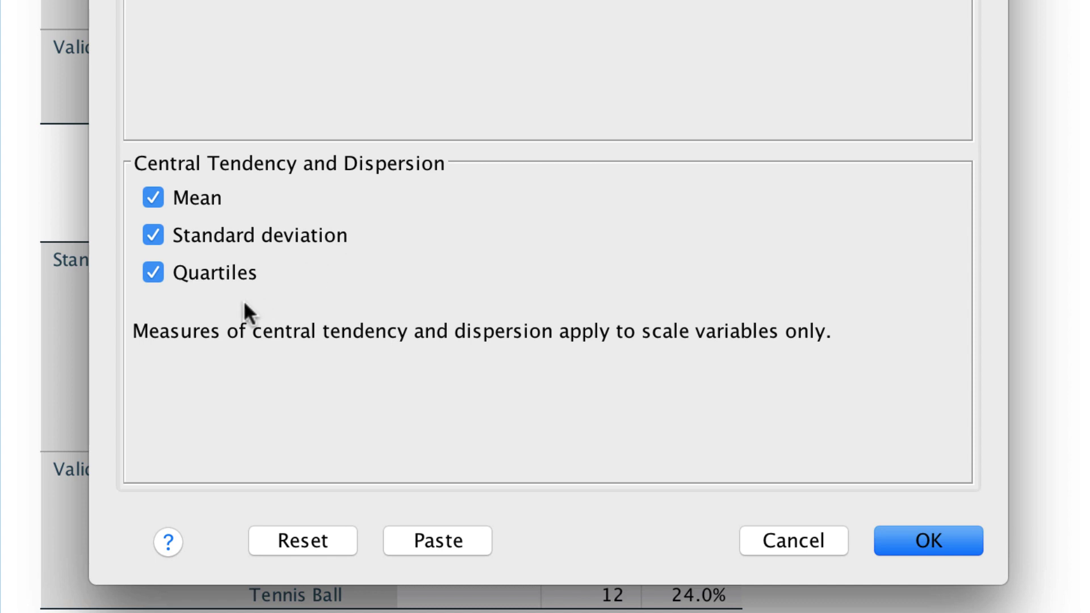
Drop Quartiles from the statistics and run the trimmed codebook
{"action": "left_click", "coordinate": [186, 270]}
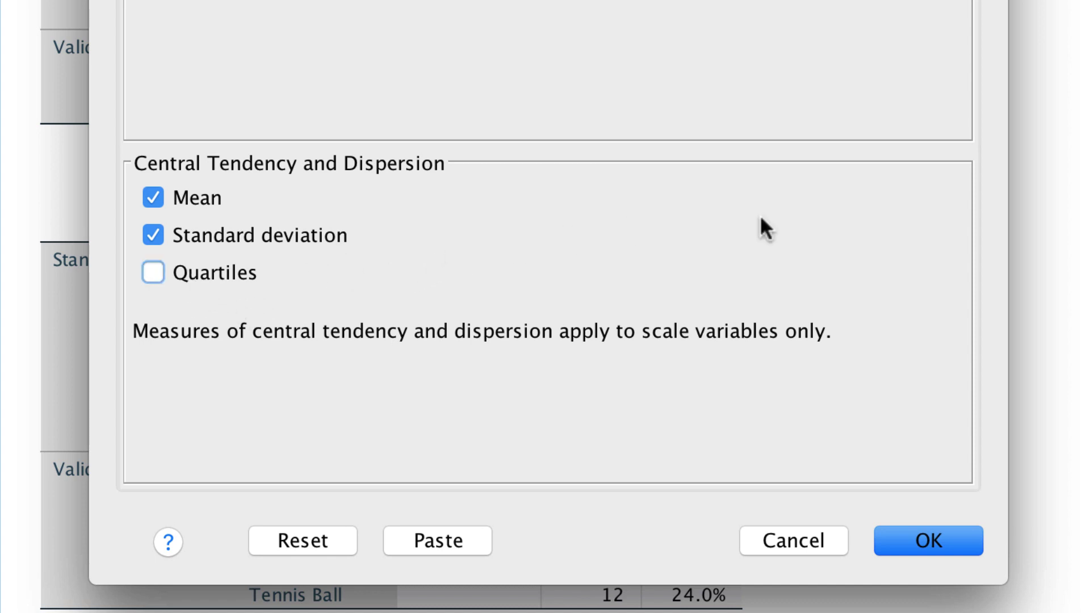
{"action": "left_click", "coordinate": [934, 531]}
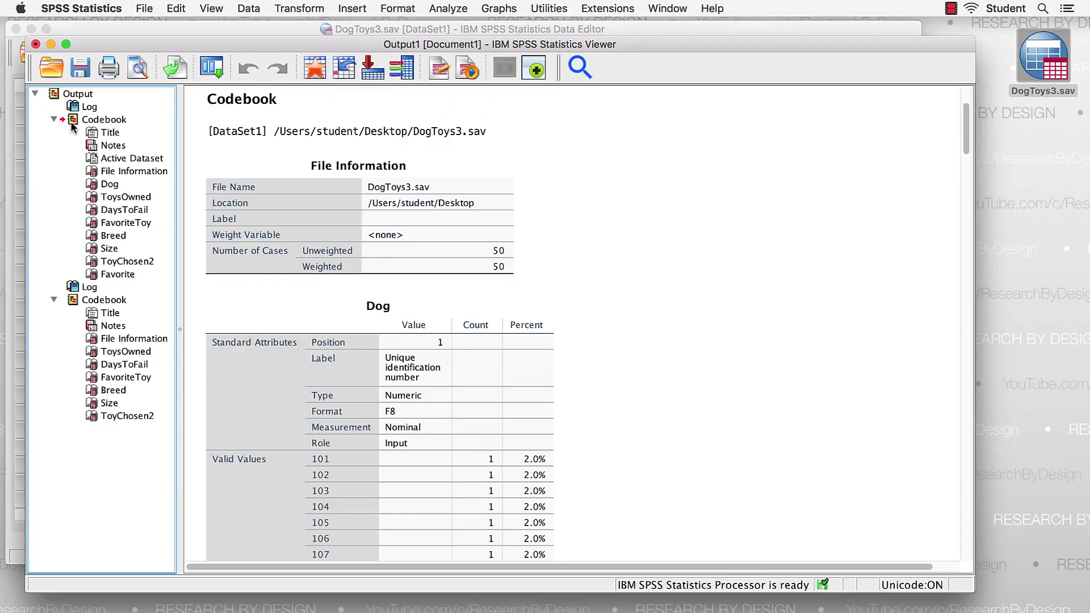
Delete the first Codebook output using Edit > Delete
{"action": "left_click", "coordinate": [71, 122]}
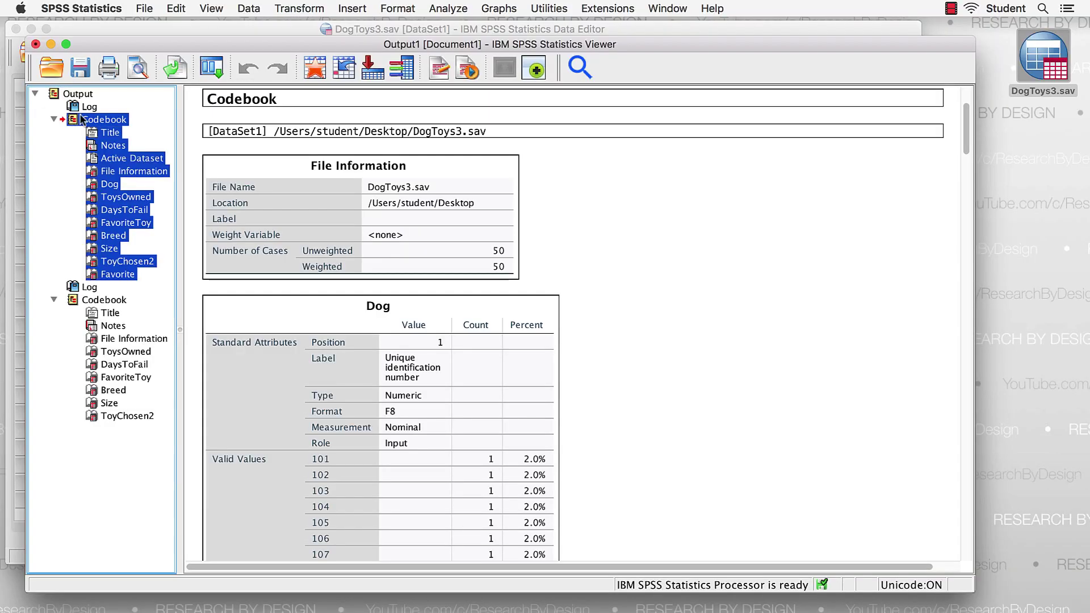
{"action": "left_click", "coordinate": [176, 9]}
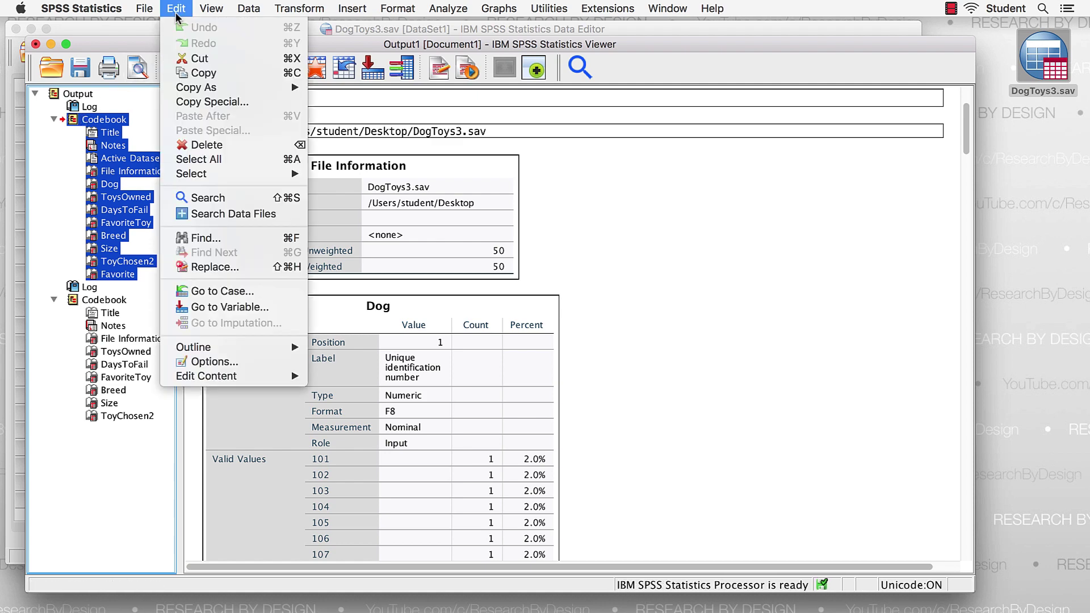
{"action": "left_click", "coordinate": [196, 146]}
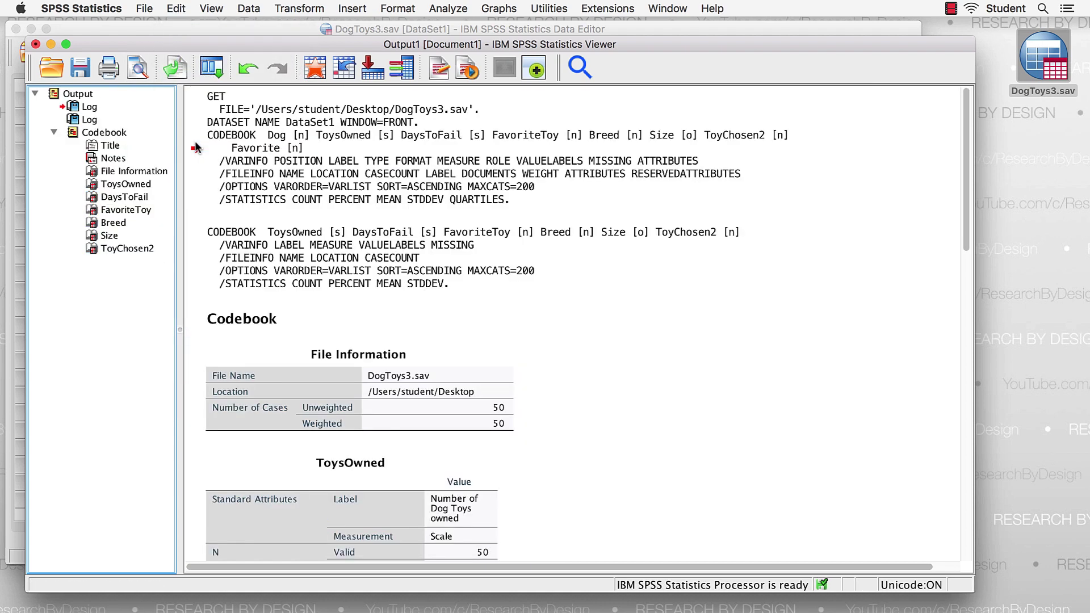
Clear the viewer selection and bring up Export Output
{"action": "left_click", "coordinate": [219, 185]}
{"action": "left_click", "coordinate": [314, 241]}
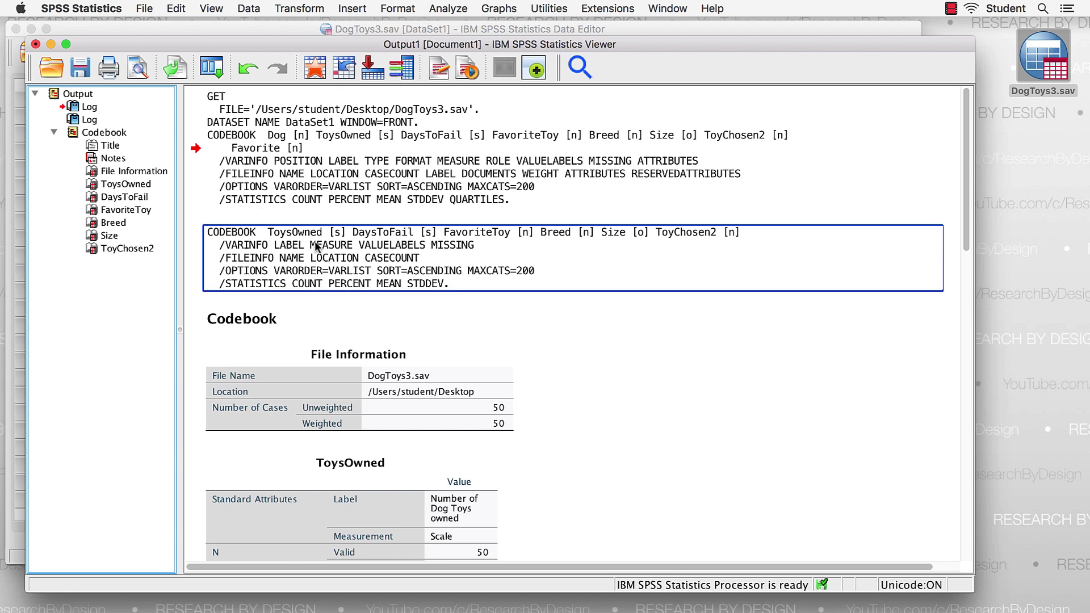
{"action": "key", "text": "Down"}
{"action": "key", "text": "Down"}
{"action": "key", "text": "Down"}
{"action": "left_click", "coordinate": [716, 381]}
{"action": "key", "text": "Up"}
{"action": "key", "text": "Up"}
{"action": "key", "text": "Up"}
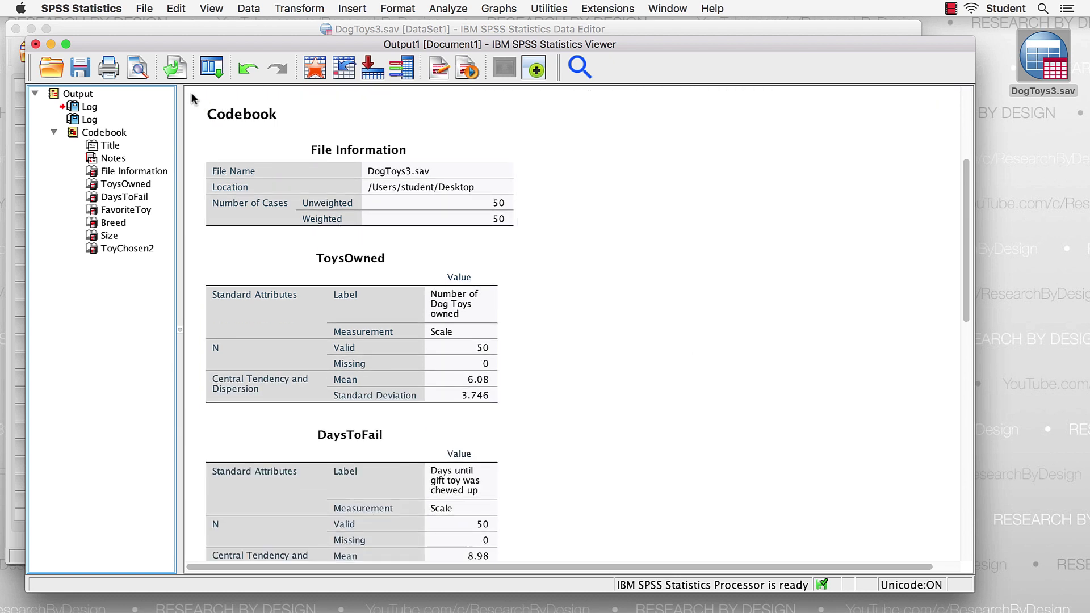
{"action": "left_click", "coordinate": [176, 68]}
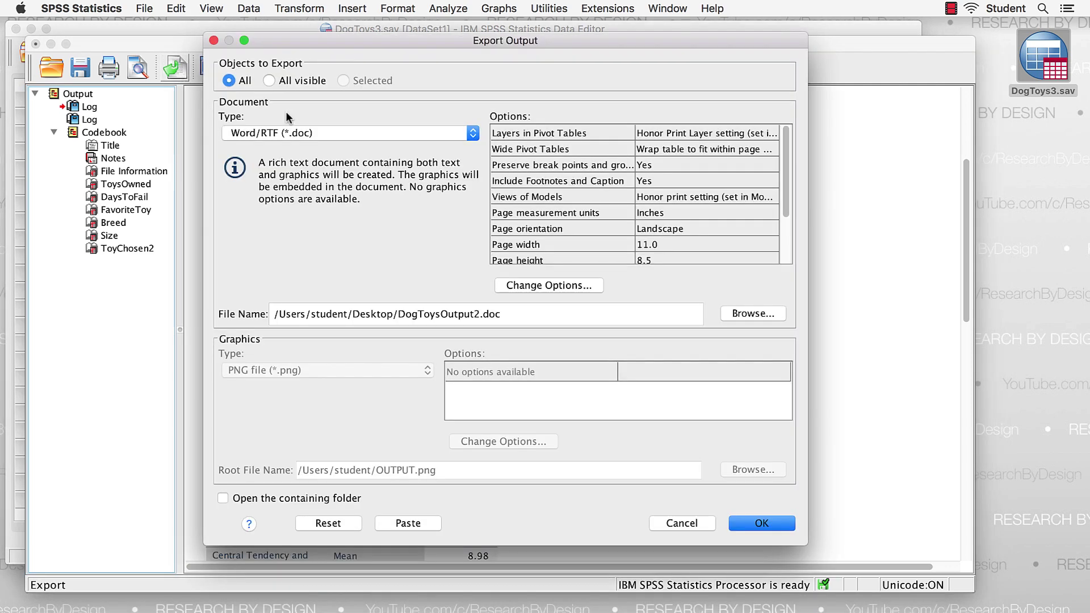
Export the output as an Excel 2007 and Higher Macro-enabled (*.xlsm) workbook, DogToysOutput2.xlsm
{"action": "left_click", "coordinate": [416, 132]}
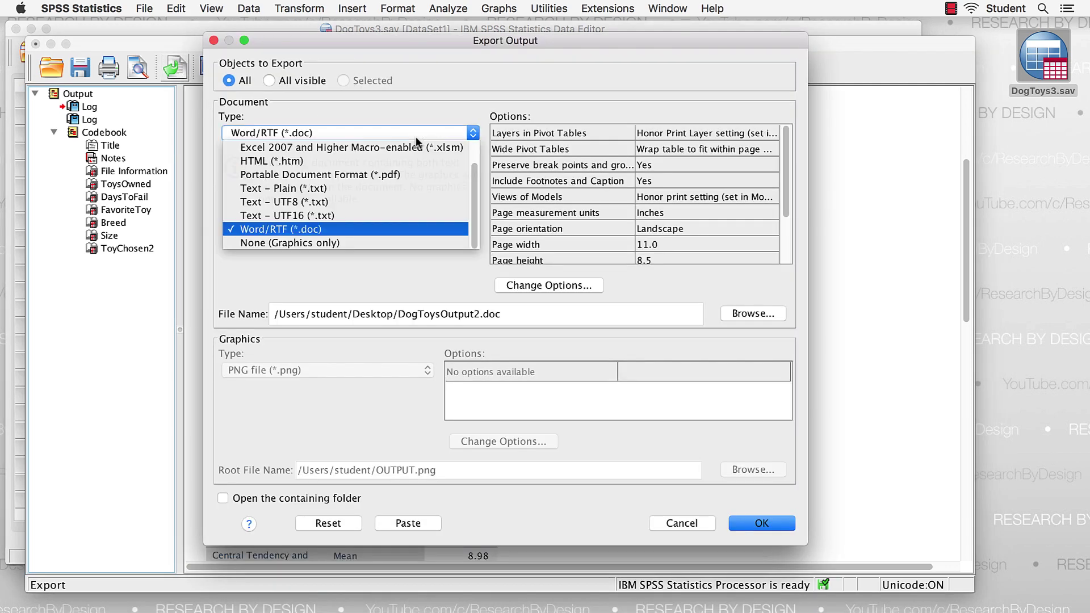
{"action": "left_click", "coordinate": [415, 147]}
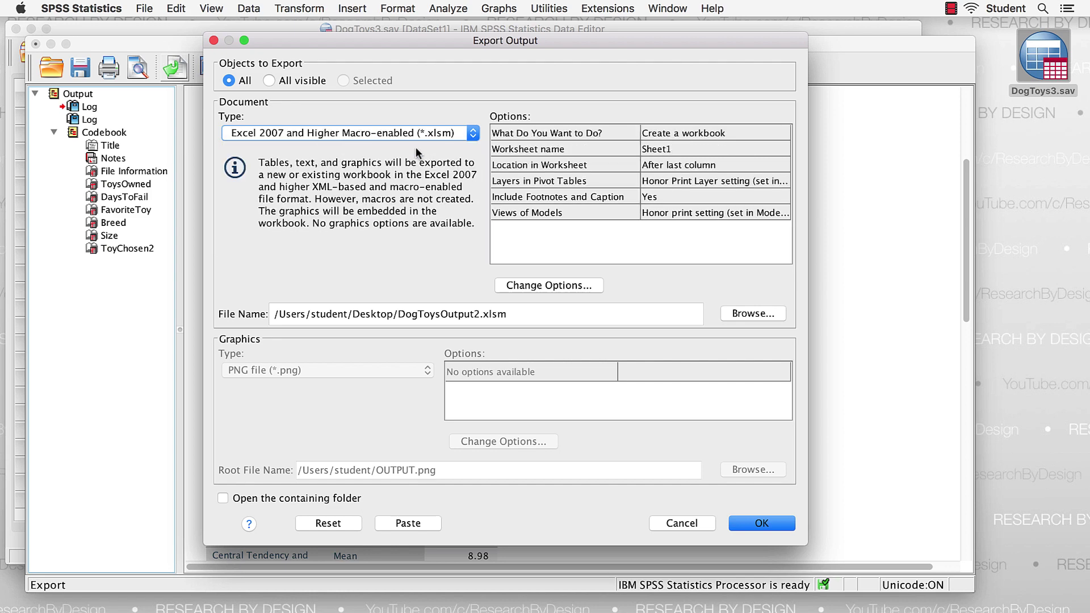
{"action": "left_click", "coordinate": [761, 524]}
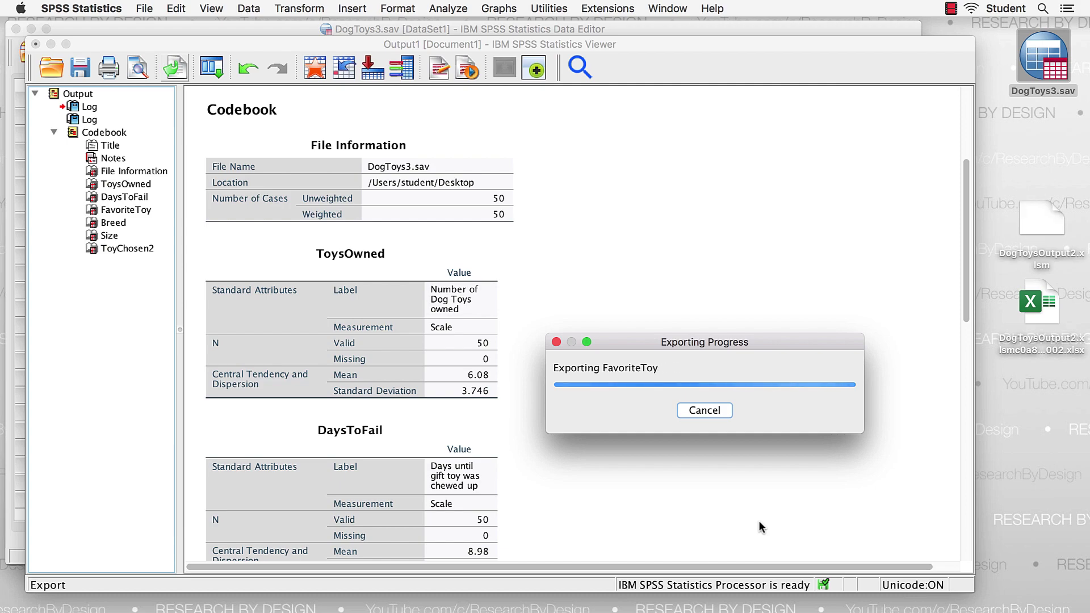